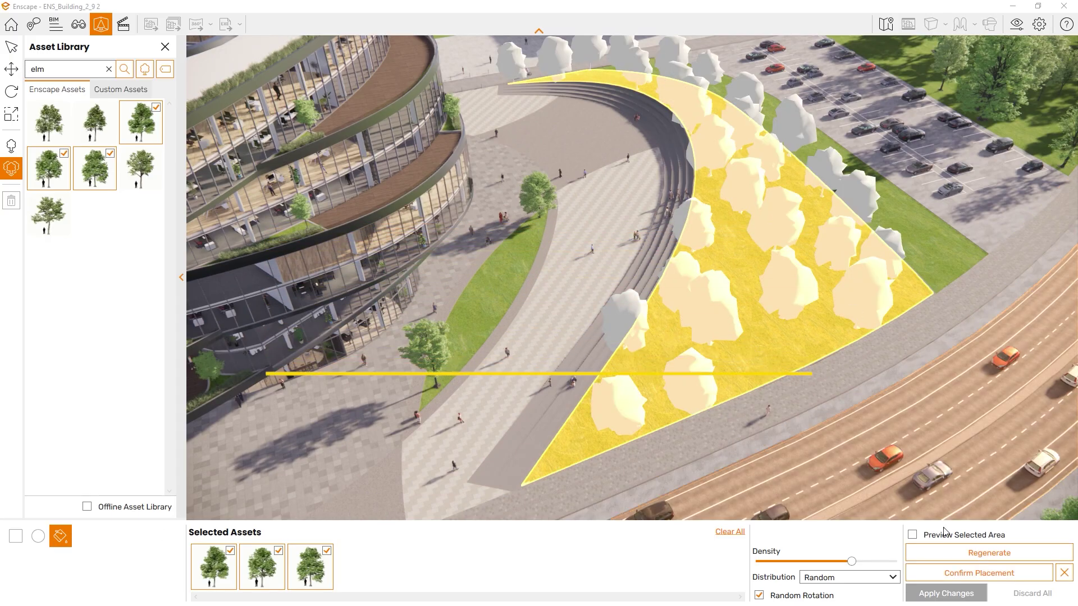
Confirm placement of the previewed elm trees in the triangular area beside the road
left_click(932, 572)
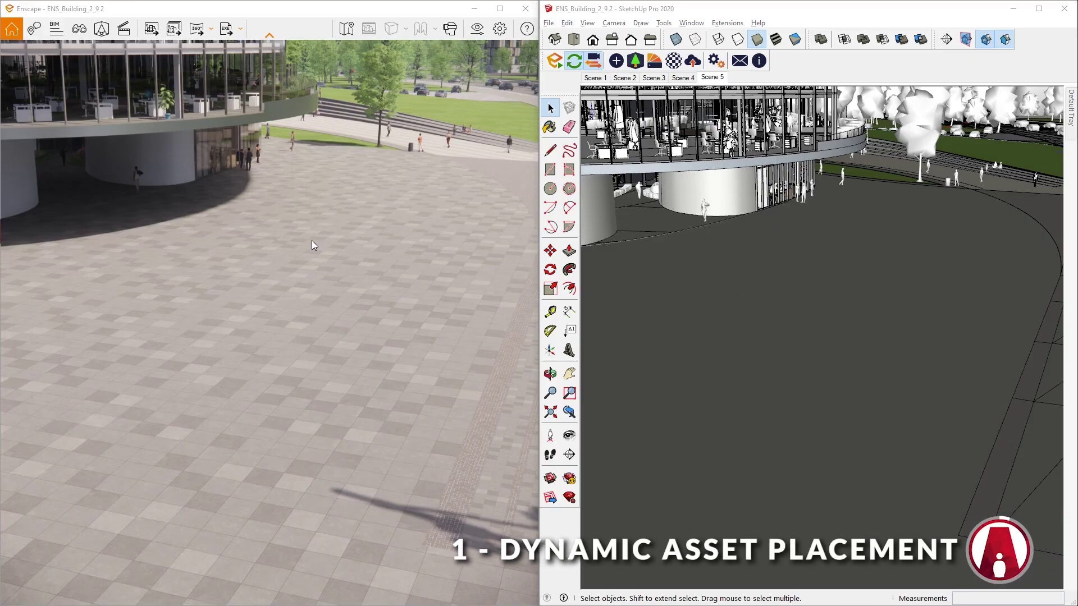
Open Enscape's Asset Library, briefly opening and closing SketchUp's asset library window
left_click(102, 30)
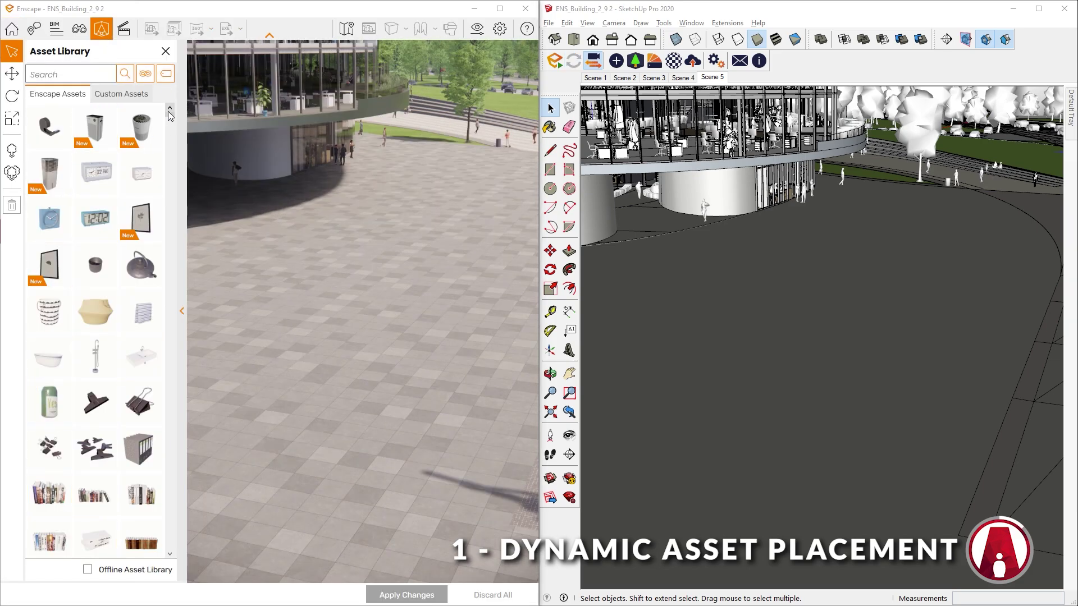
scroll(170, 116, "down", 15)
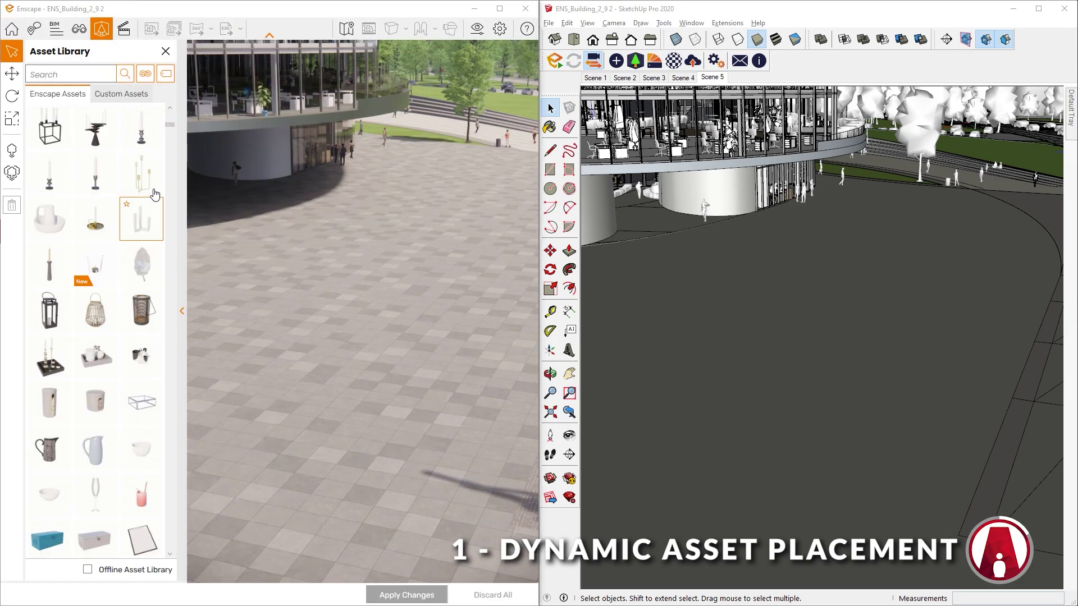
scroll(155, 193, "up", 3)
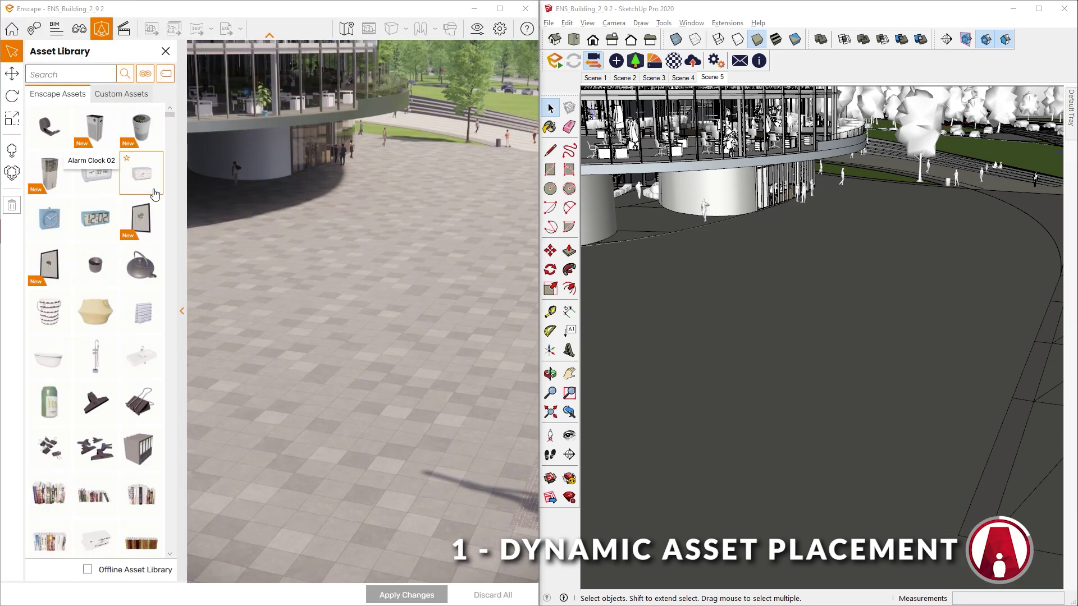
left_click(643, 63)
left_click(1022, 67)
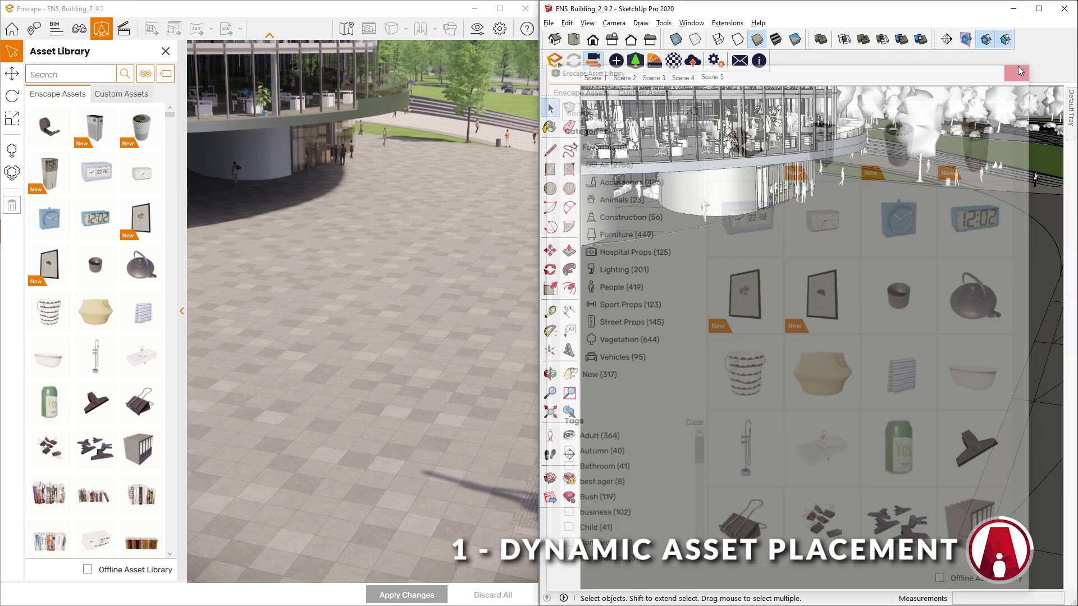
Search for 'tree', clear the search, then show only the People category and open the tag list
left_click(71, 76)
type("tre")
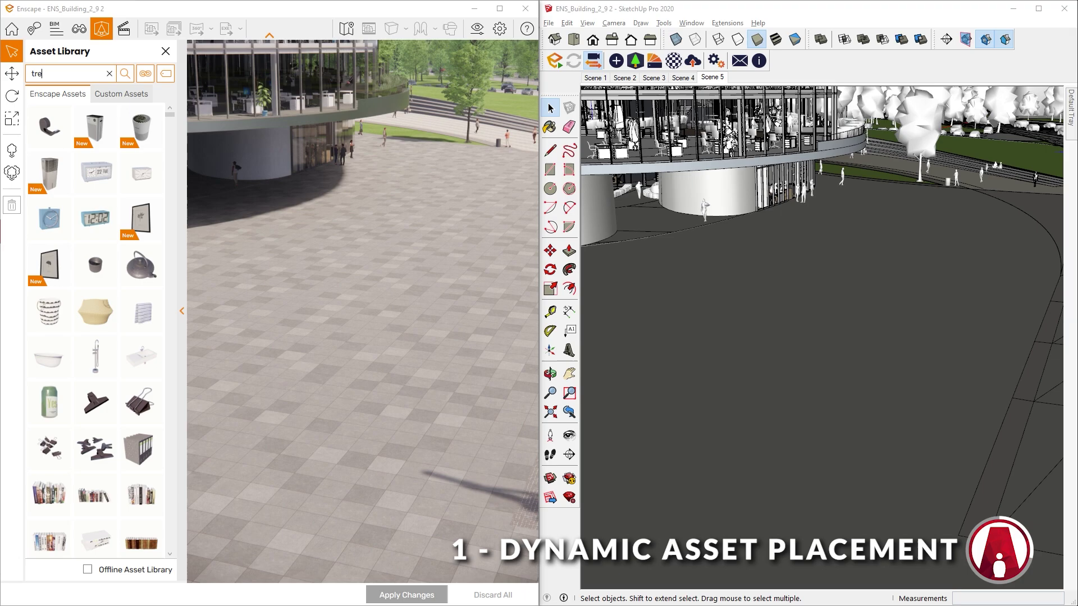
type("e")
left_click(109, 77)
left_click(147, 75)
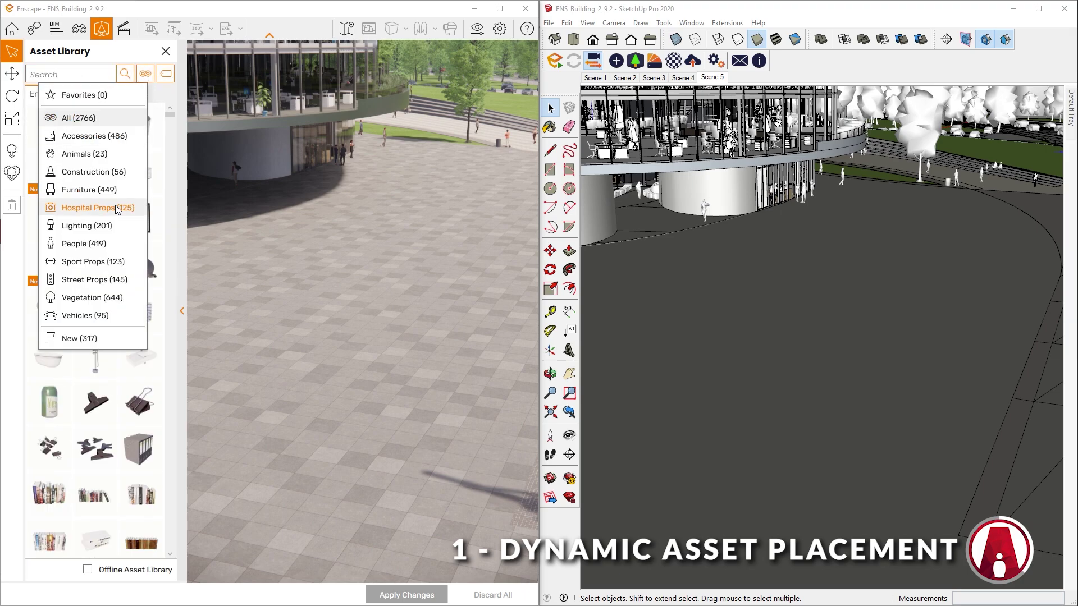
left_click(103, 245)
left_click(166, 74)
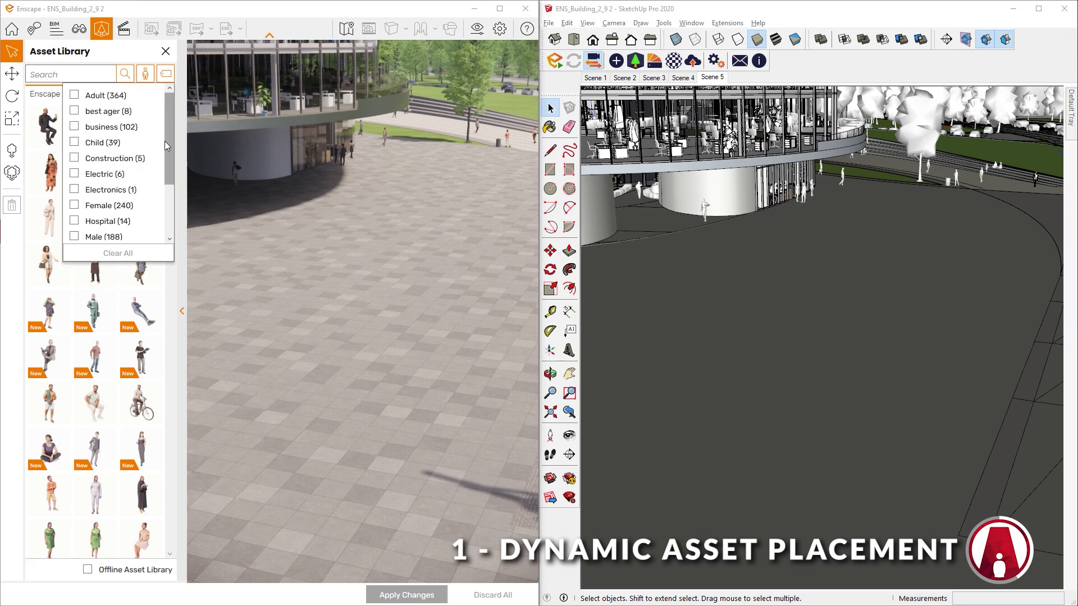
Filter people by the business tag, place standing business figures on the plaza, and apply changes to SketchUp
left_click(75, 127)
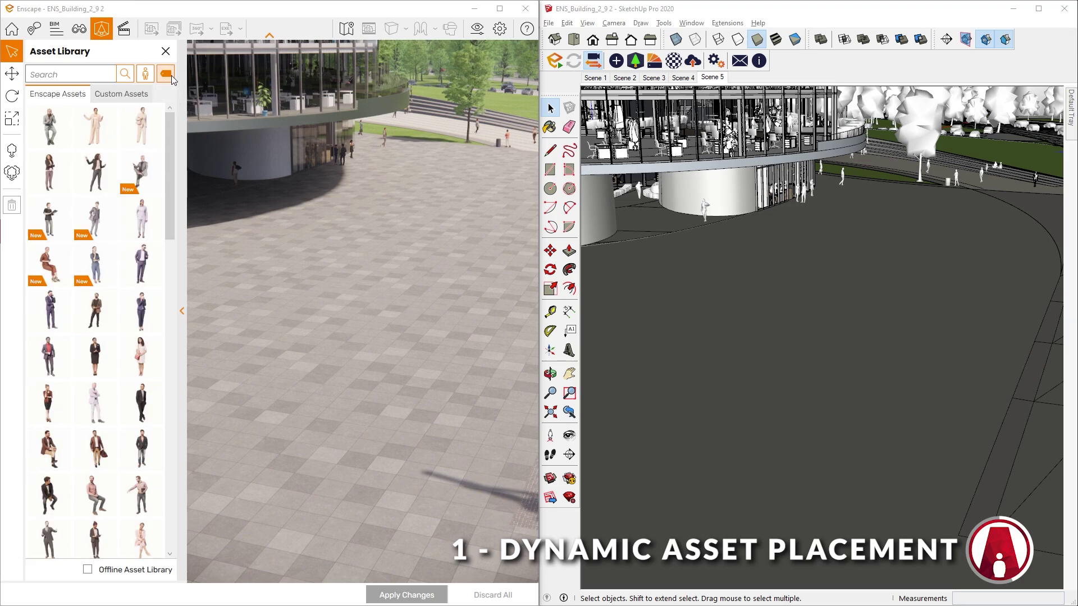
left_click(95, 219)
scroll(351, 341, "up", 3)
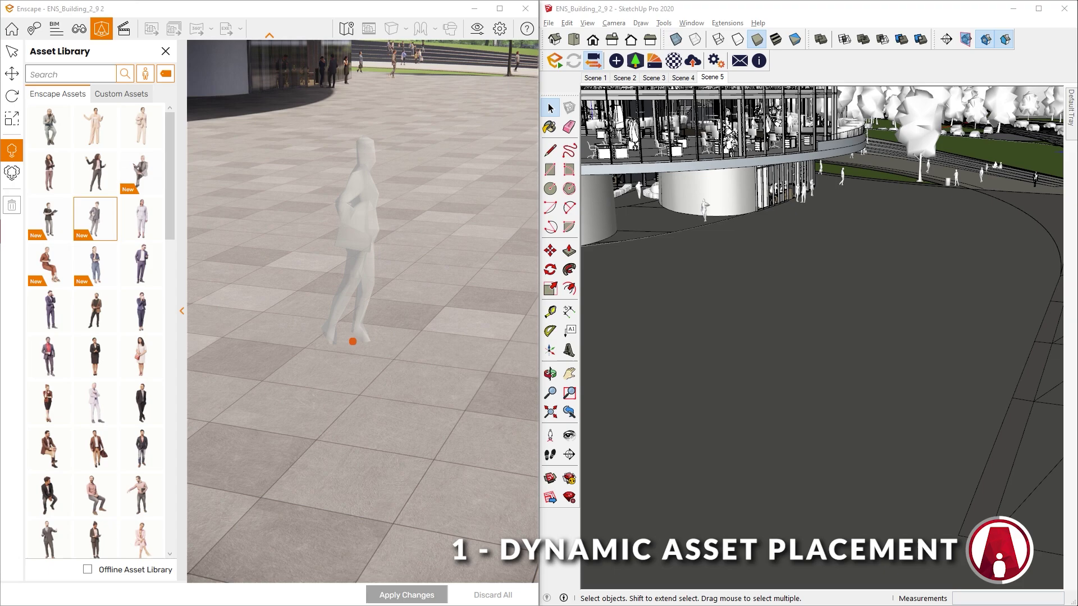
left_click(353, 341)
scroll(428, 390, "down", 3)
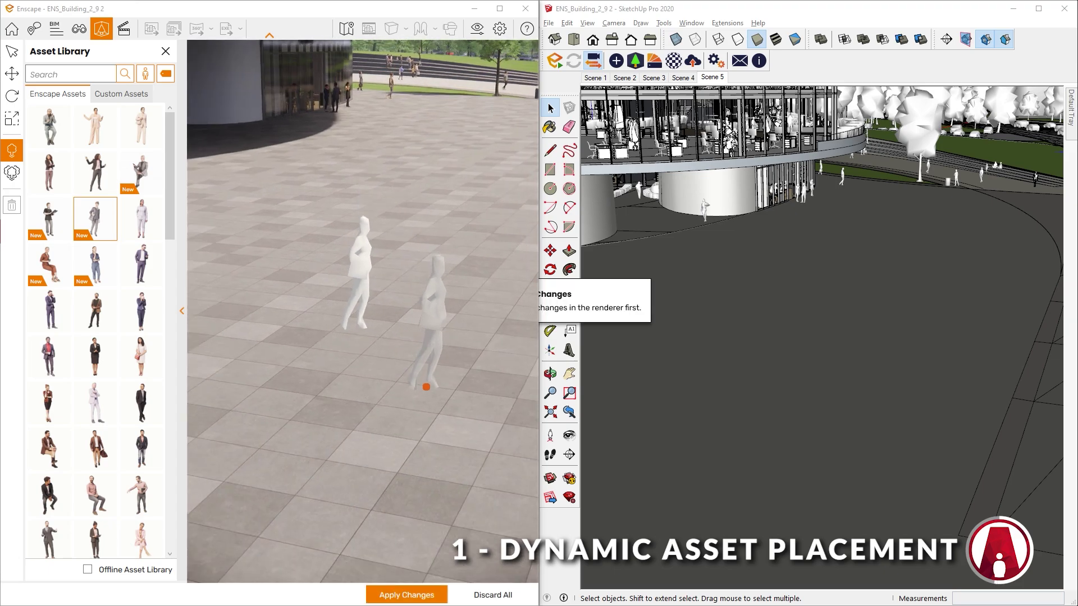
left_click(12, 58)
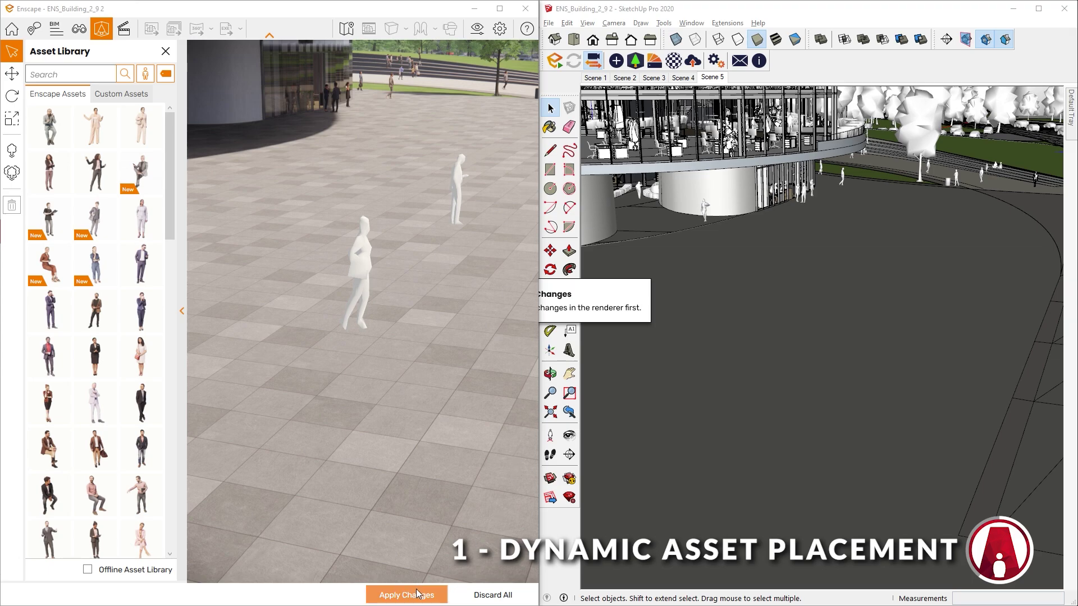
left_click(399, 596)
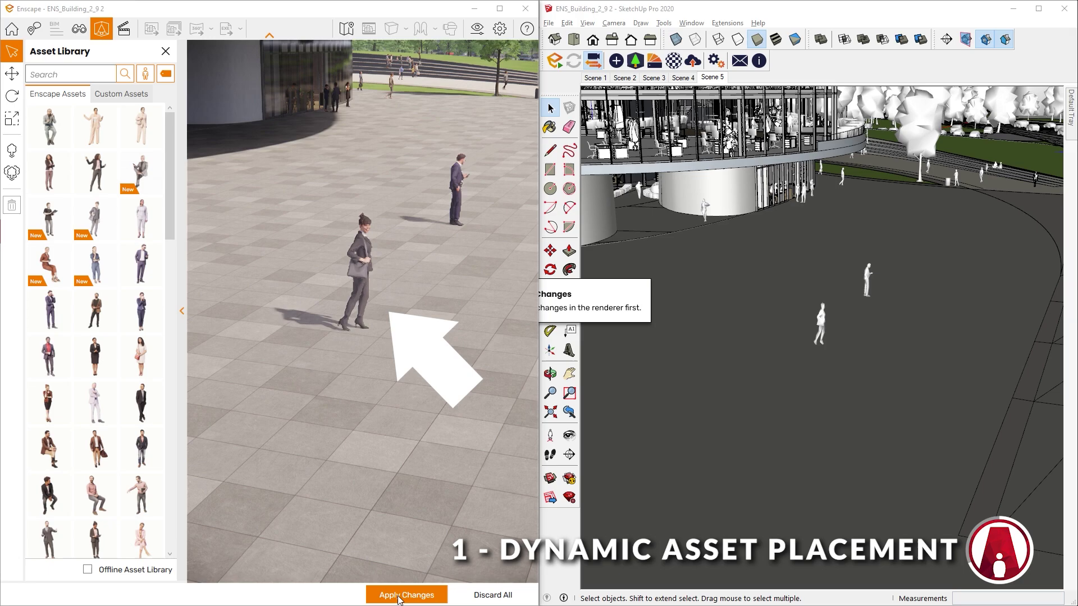
In SketchUp, rotate the woman figure around her base with the Rotate tool
scroll(903, 283, "up", 5)
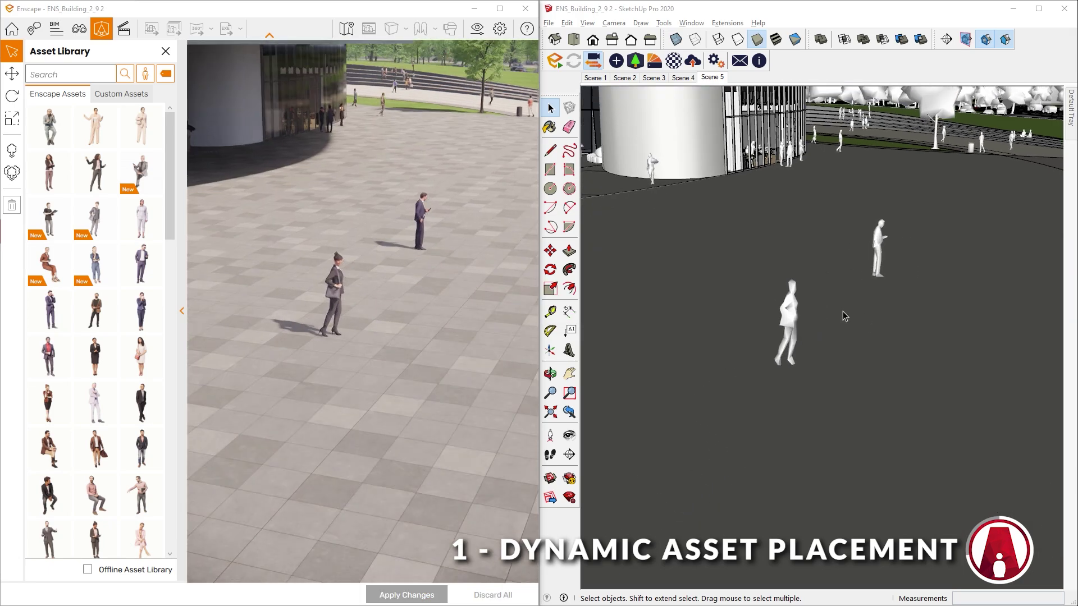
left_click(758, 331)
key("q")
left_click(747, 416)
left_click(797, 425)
left_click(745, 462)
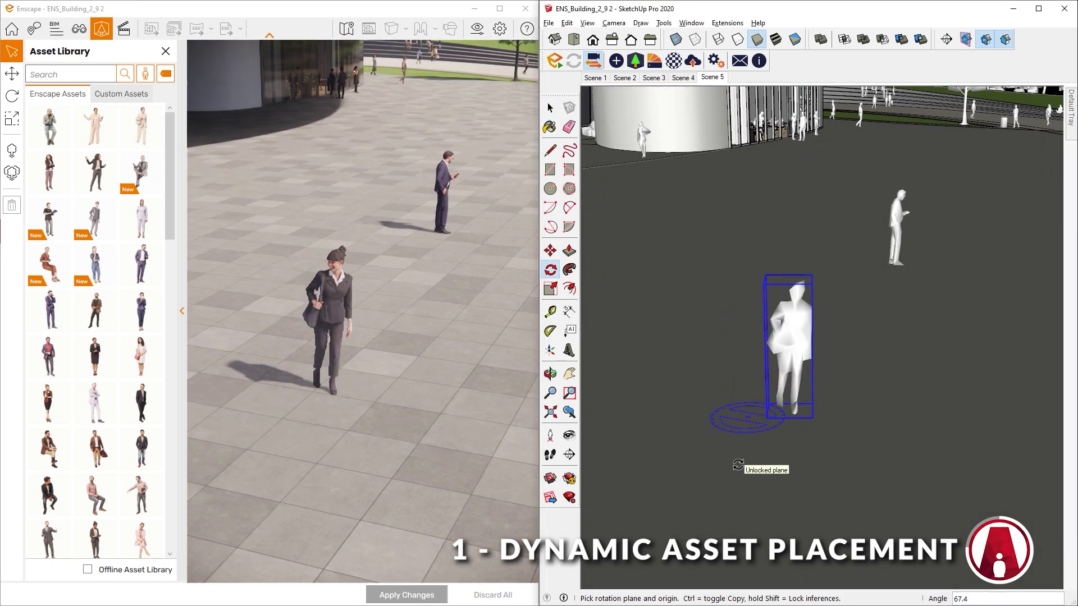
key("space")
In SketchUp, move the farther figure slightly to the left
left_click(896, 227)
key("m")
left_click(861, 494)
left_click(829, 316)
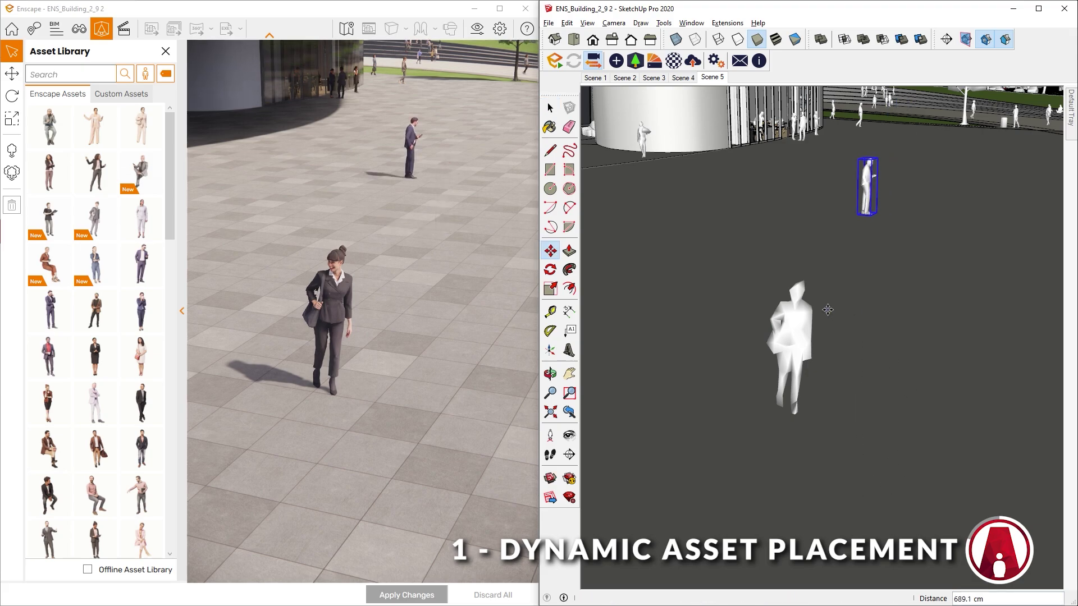
key("space")
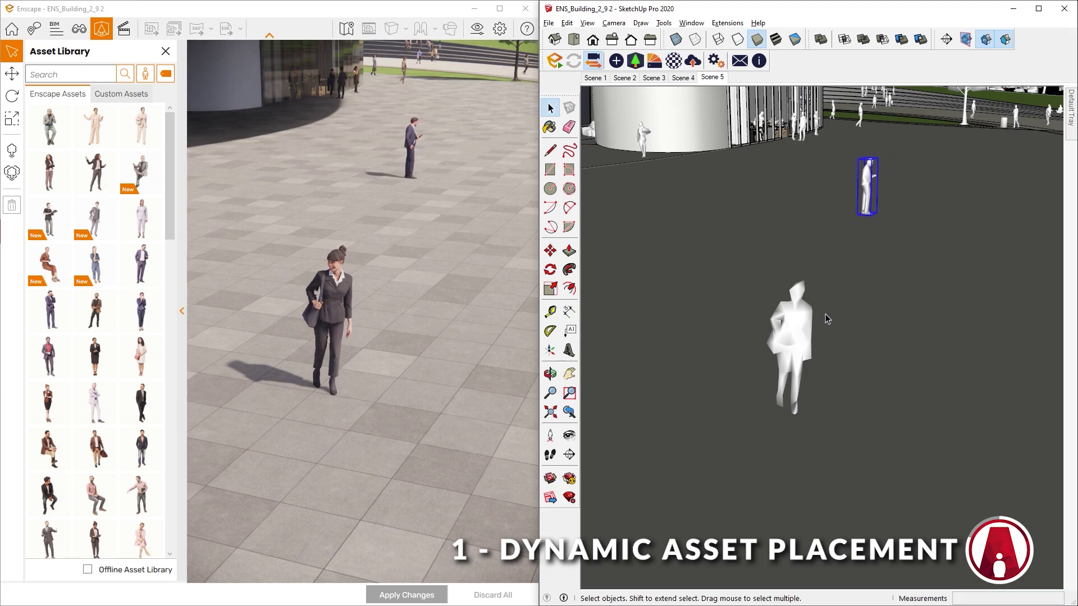
In Enscape, select the woman and turn her with the rotate gizmo to face a new direction
left_click(337, 303)
key("r")
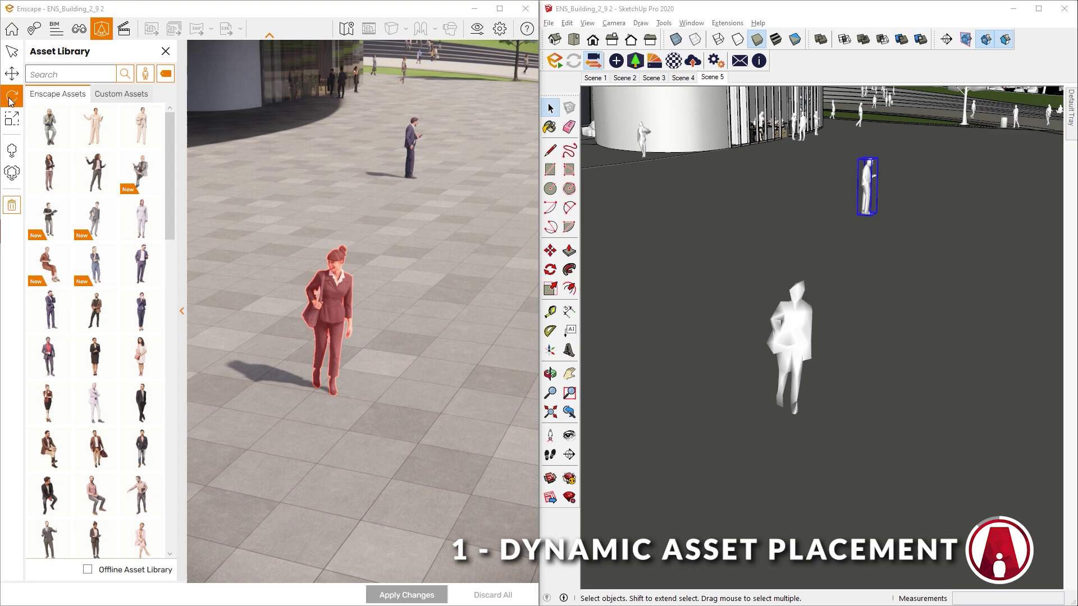
left_click_drag(359, 413, 382, 372)
key("m")
key("s")
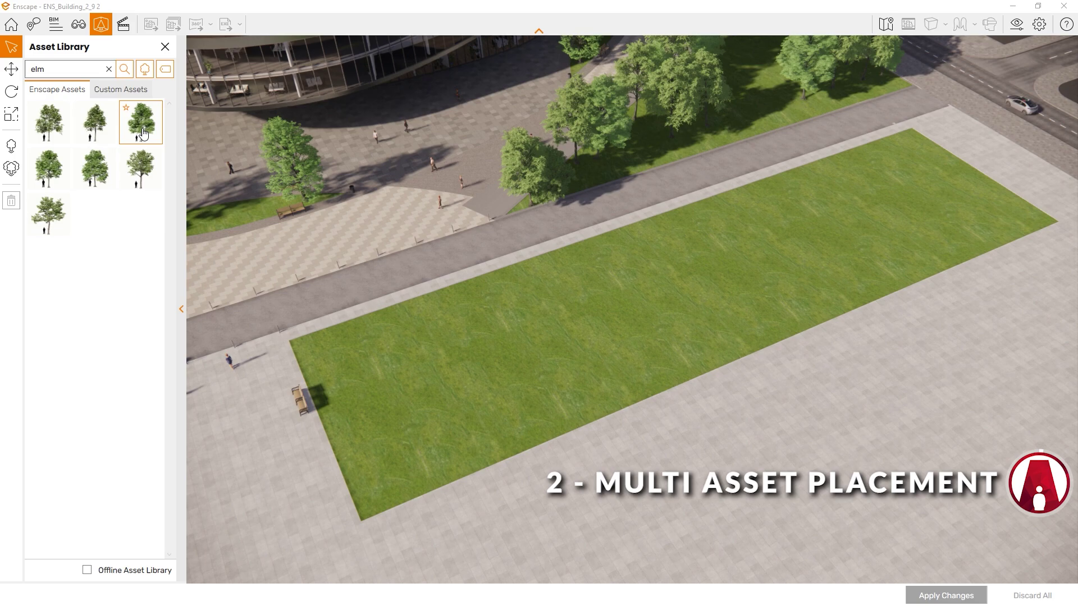
Pick the third elm tree asset and switch to Multi Asset Placement mode
left_click(141, 126)
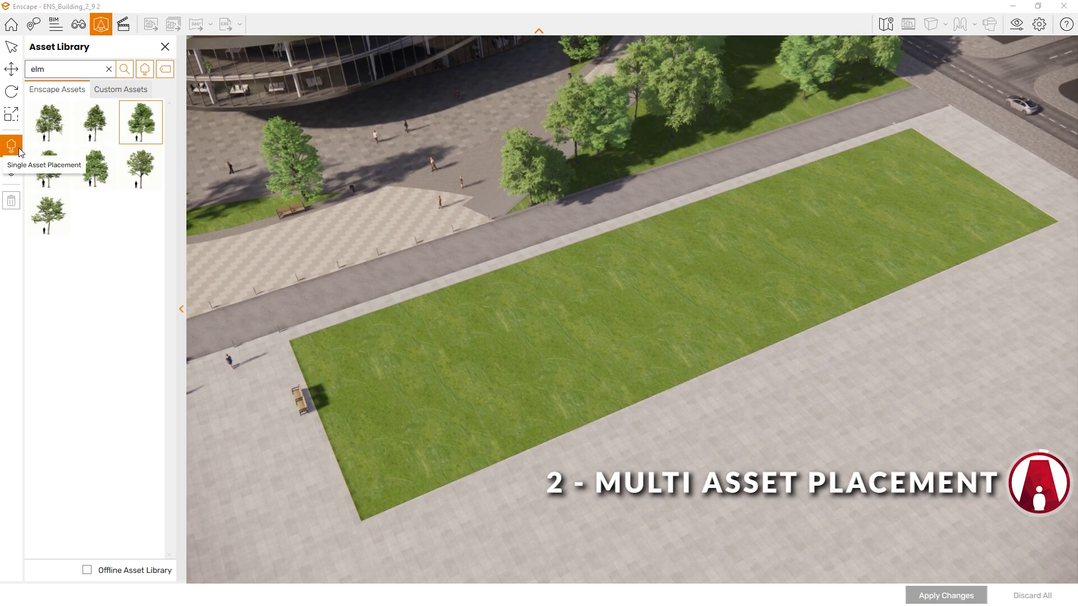
left_click(14, 168)
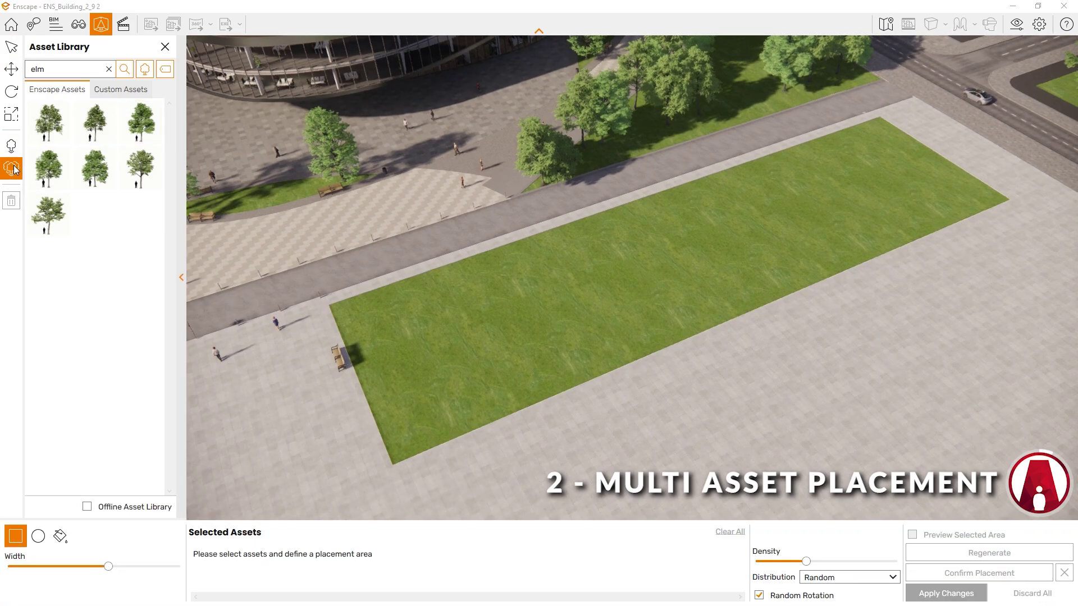
Try the circular and bucket area shapes, settling on rectangular selection
left_click(38, 536)
left_click(60, 536)
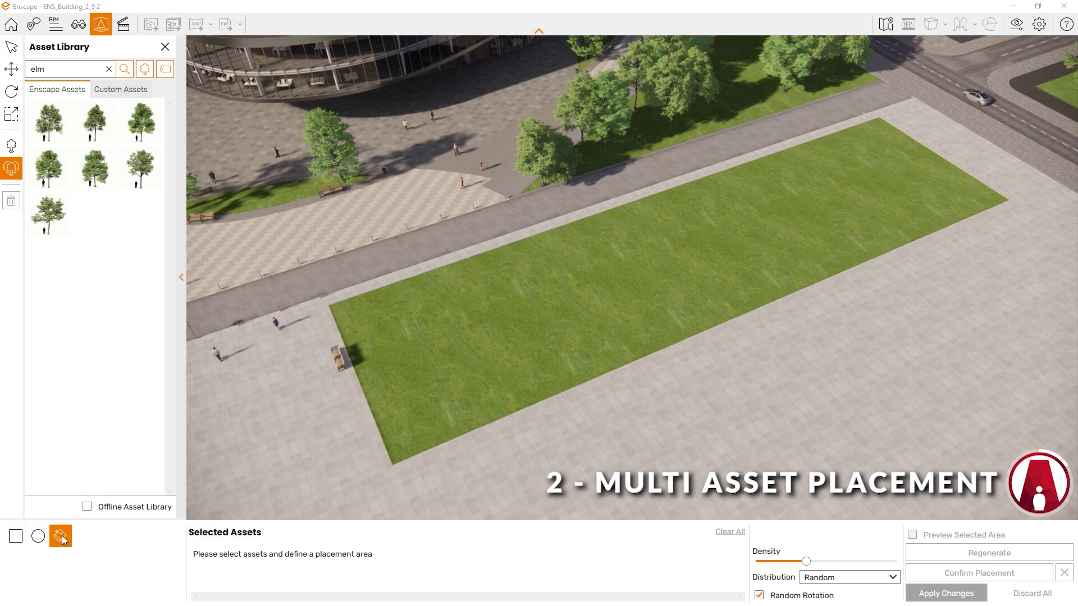
left_click(15, 537)
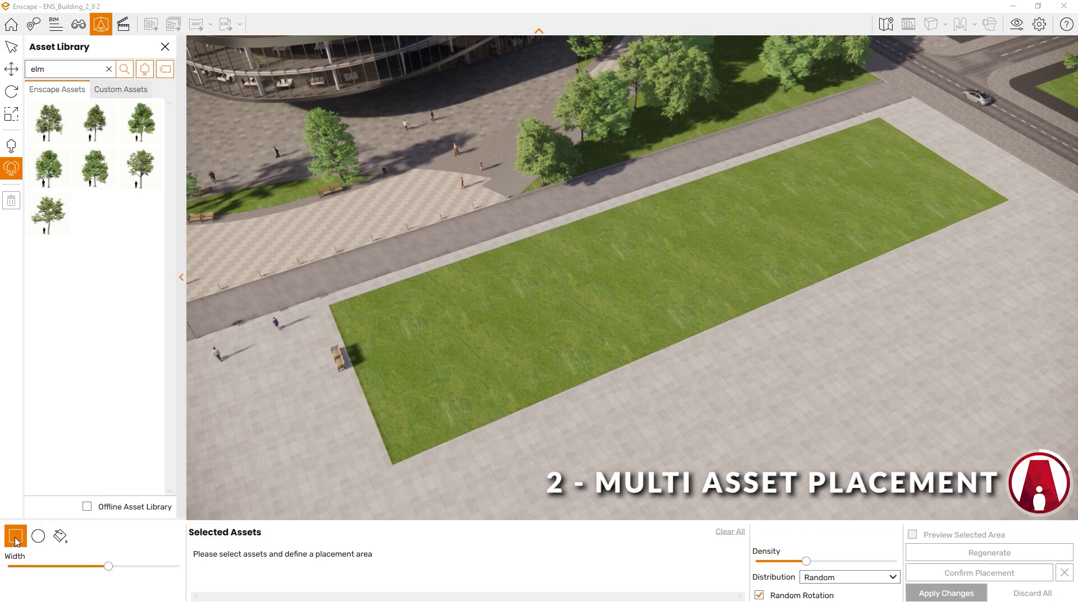
Add three elm tree variants to the Selected Assets set
left_click(156, 107)
left_click(64, 153)
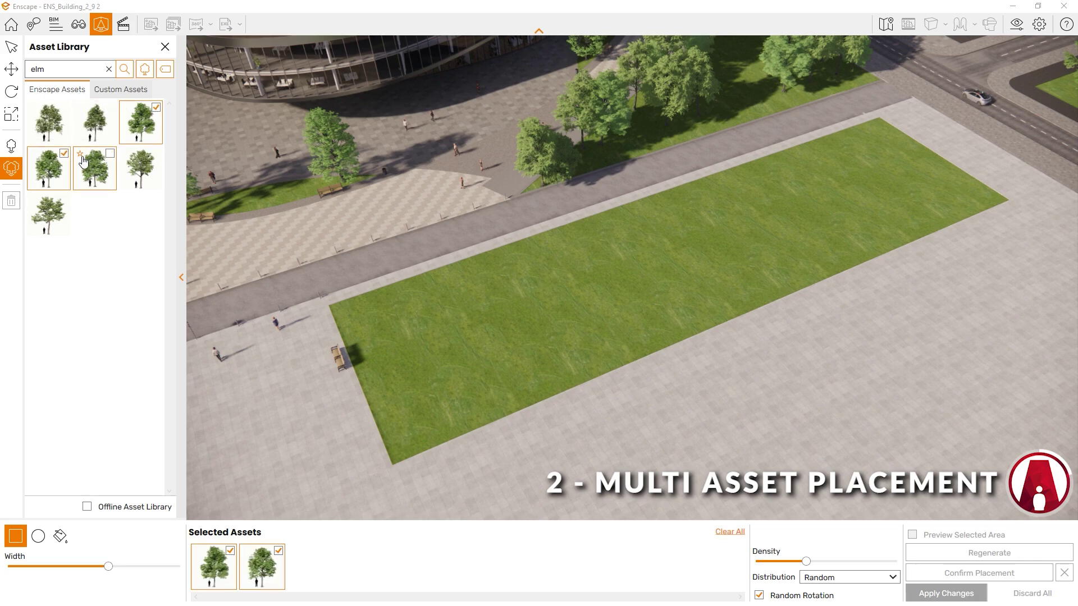
left_click(110, 153)
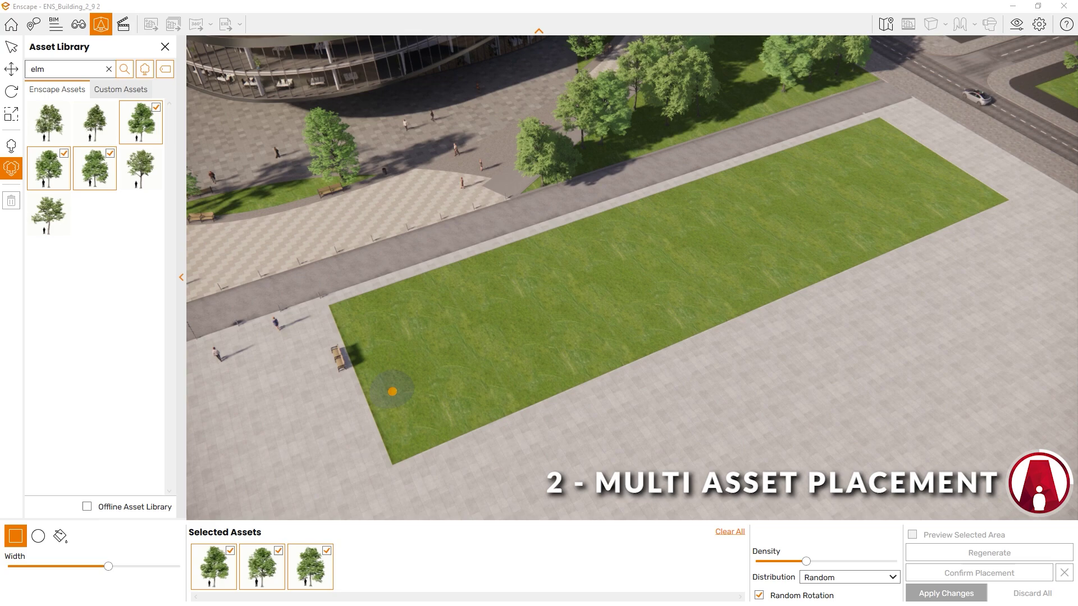
Draw a rectangular area across the lawn, narrow its width, and adjust the tree density
left_click_drag(372, 371, 932, 159)
left_click(932, 160)
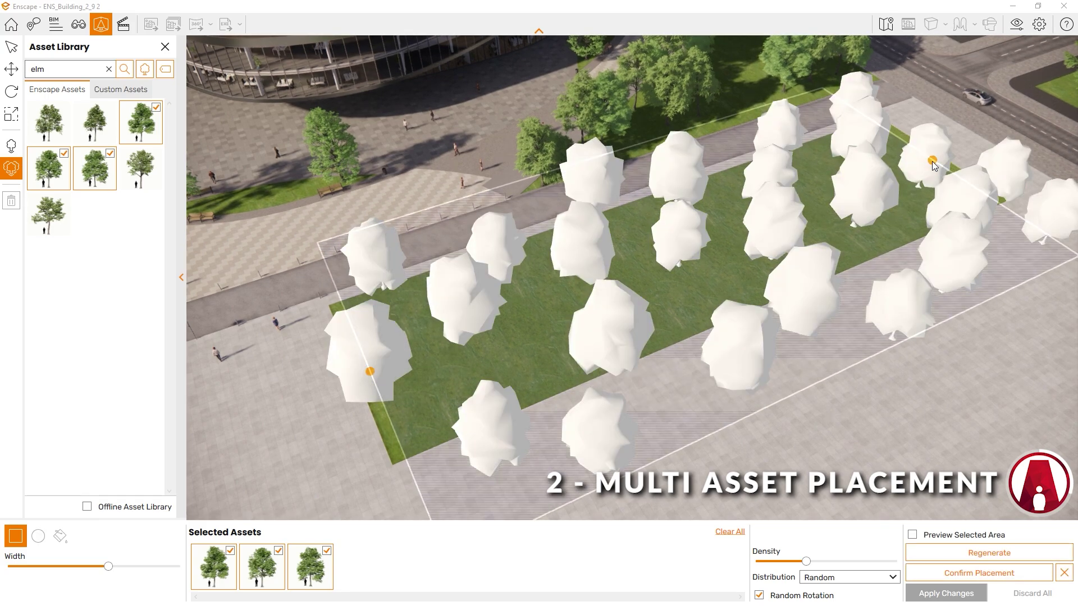
left_click_drag(108, 566, 60, 567)
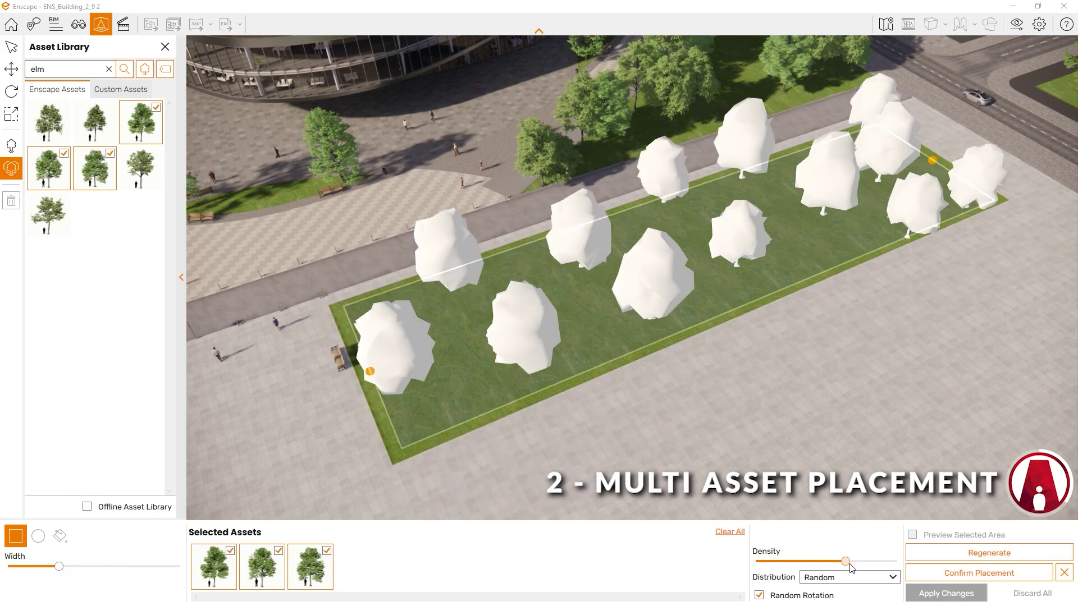
left_click_drag(851, 568, 802, 578)
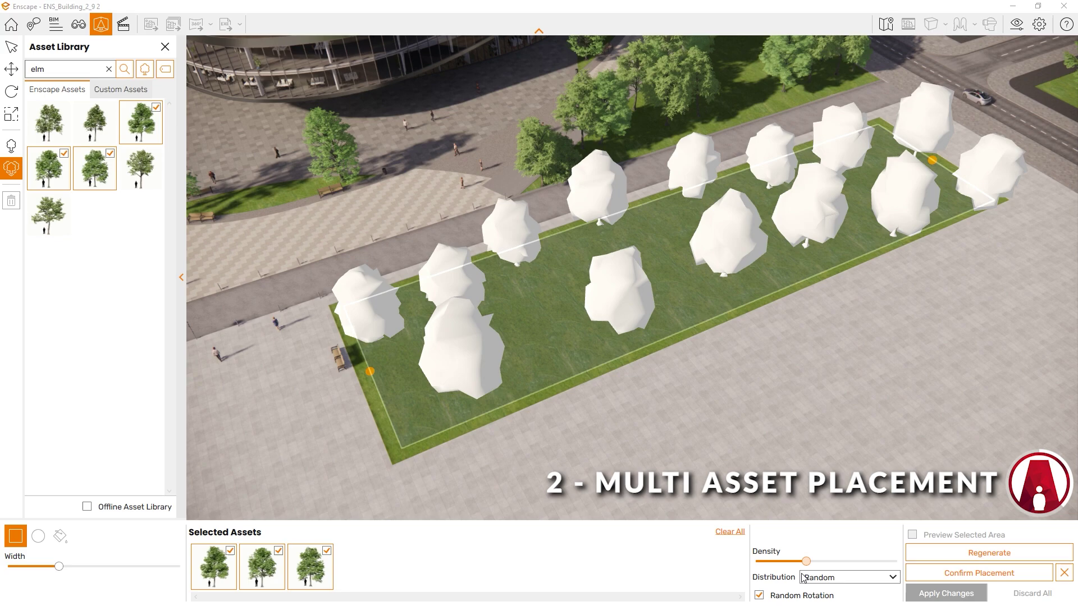
Try Jitter and Uniform distributions, turn off Random Rotation, then return to Random distribution
left_click(802, 578)
left_click(819, 552)
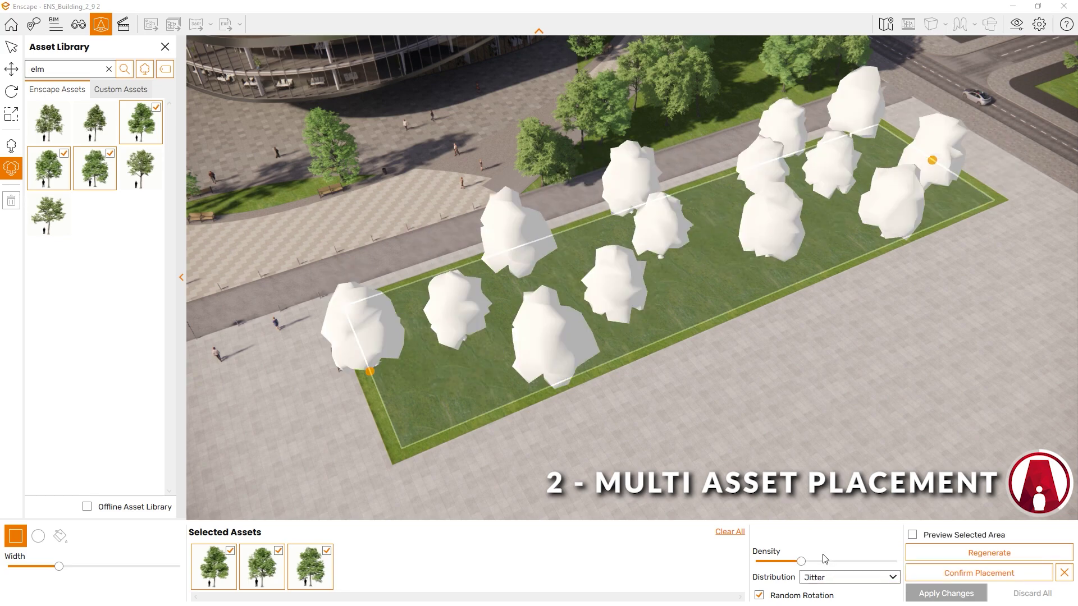
left_click(831, 578)
left_click(825, 565)
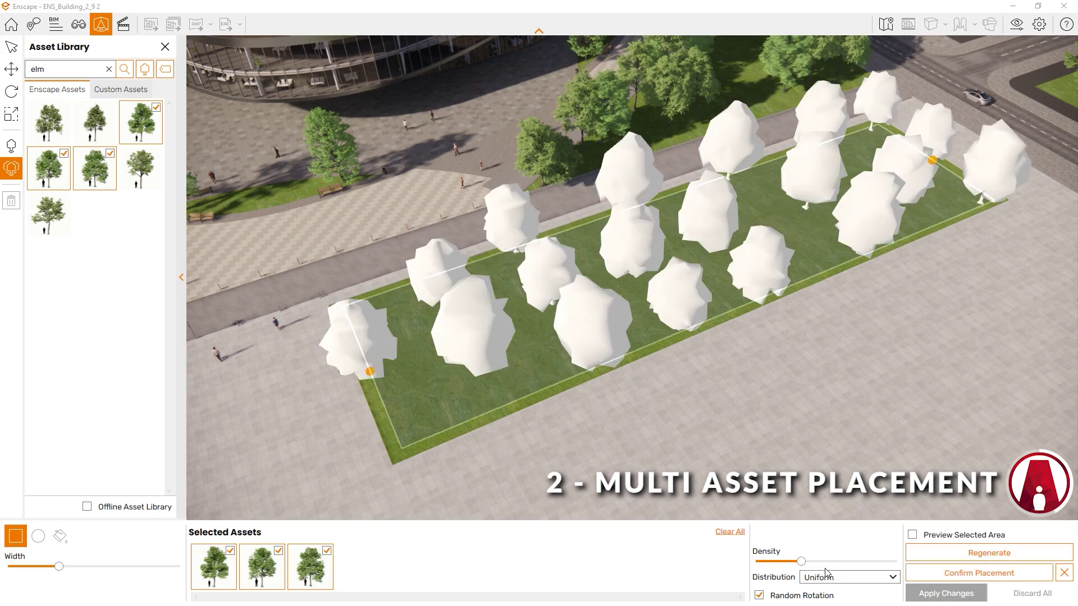
left_click(802, 596)
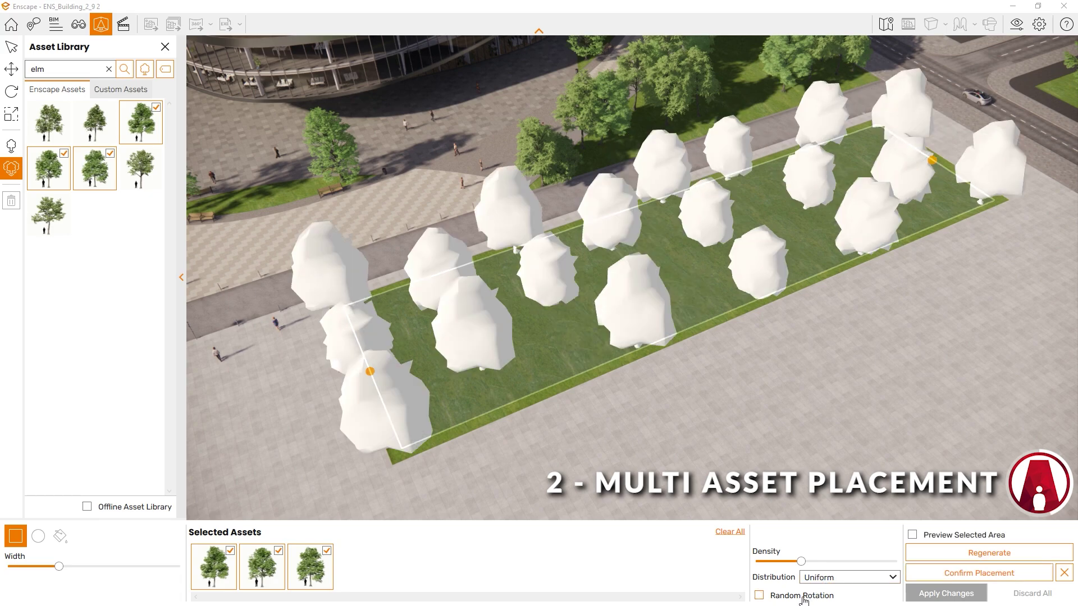
left_click(829, 578)
left_click(825, 541)
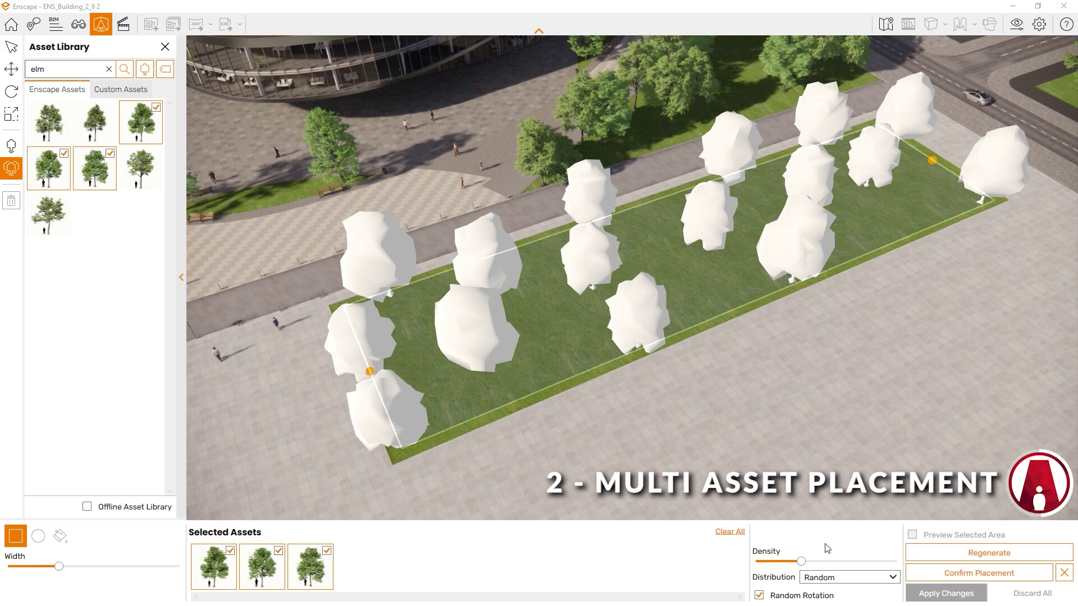
Regenerate the layout three times, raise density, preview, confirm placement and apply changes
left_click(958, 553)
left_click(958, 553)
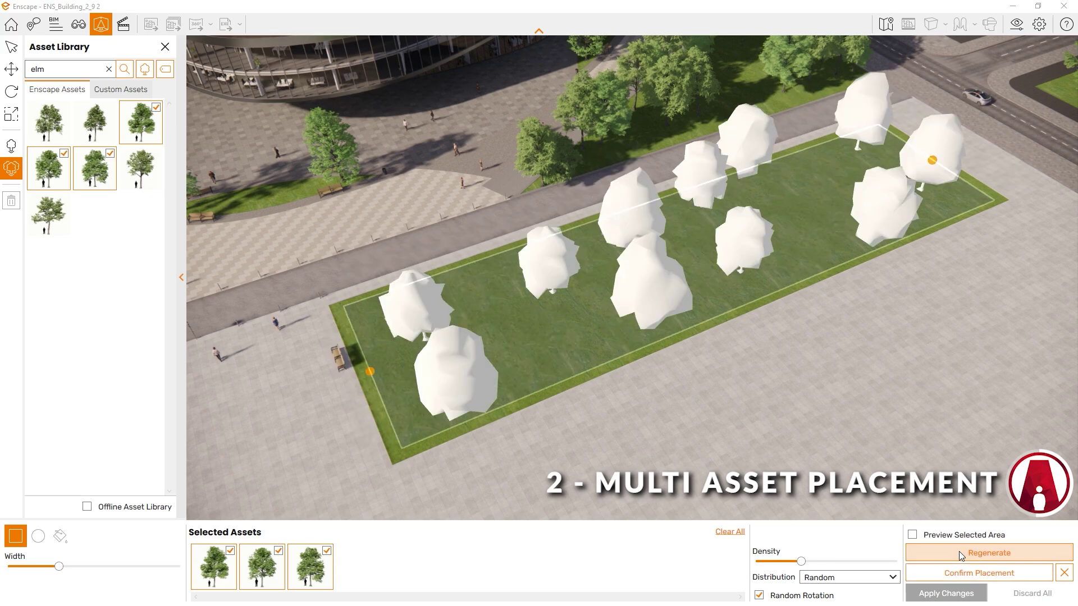
left_click(959, 553)
left_click_drag(801, 561, 828, 561)
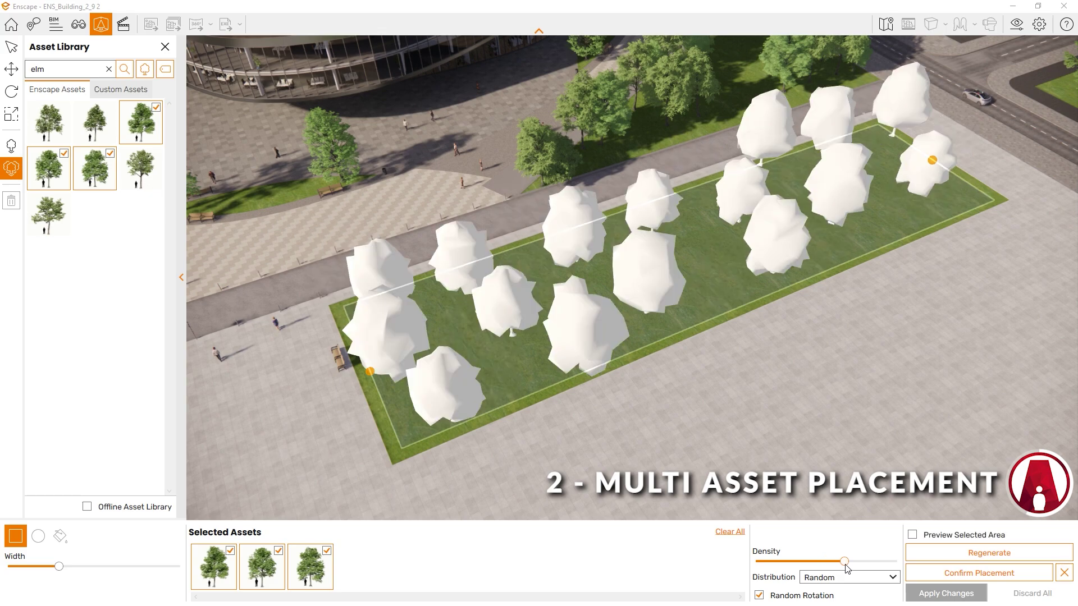
left_click(912, 536)
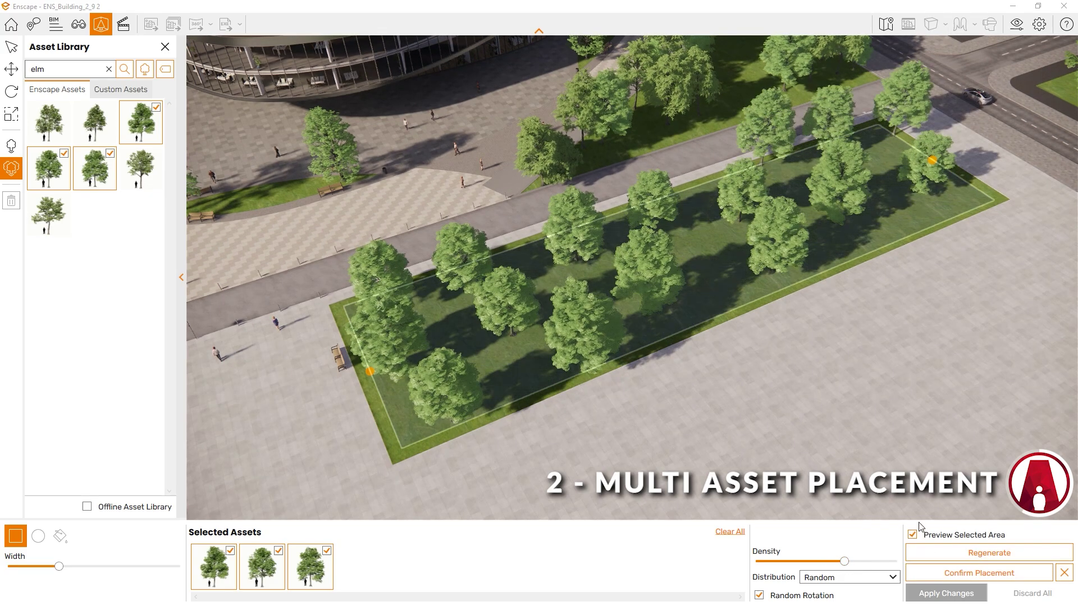
left_click(965, 573)
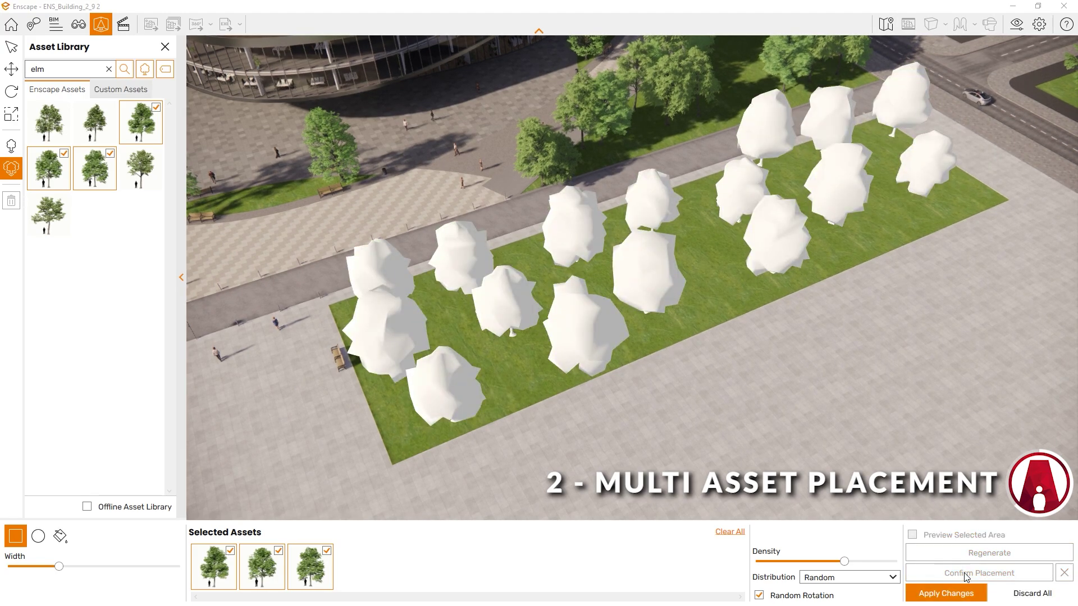
left_click(953, 593)
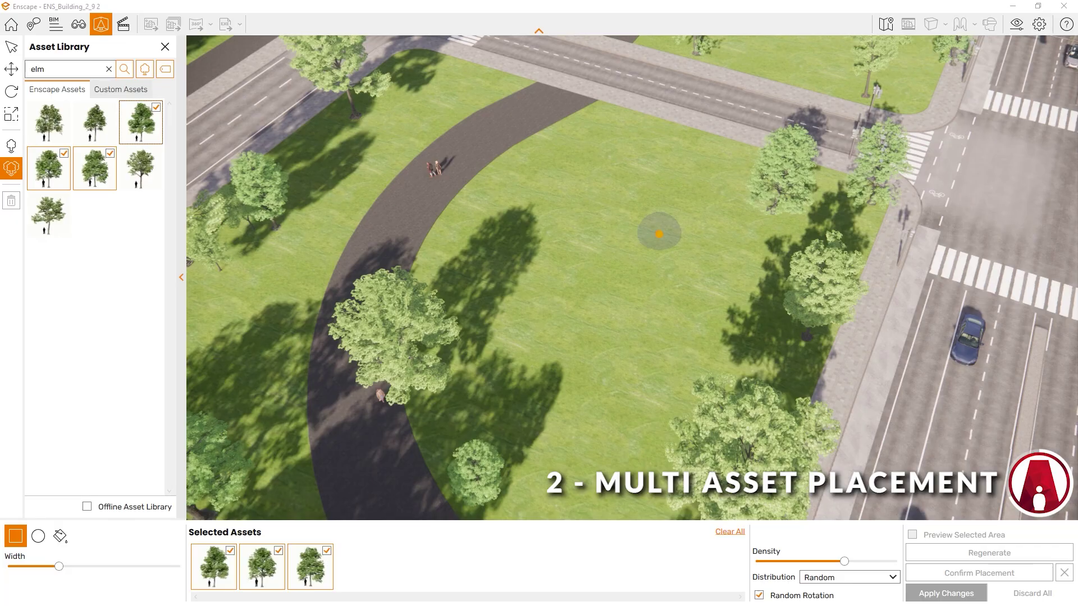
Draw a large circular area on the lawn beside the curved path and slightly raise tree density
left_click(38, 536)
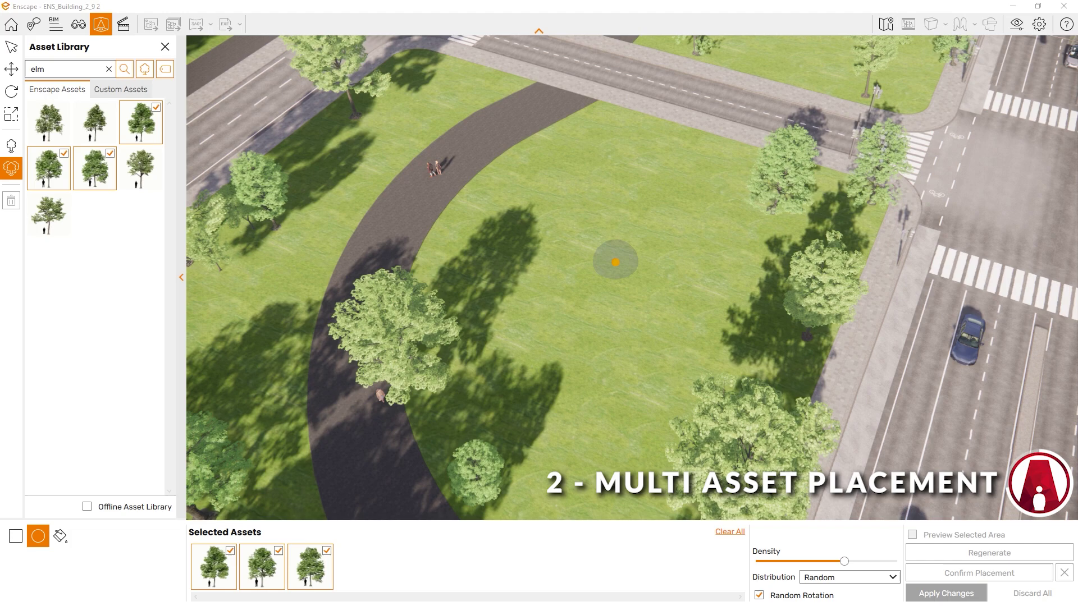
left_click_drag(627, 265, 737, 171)
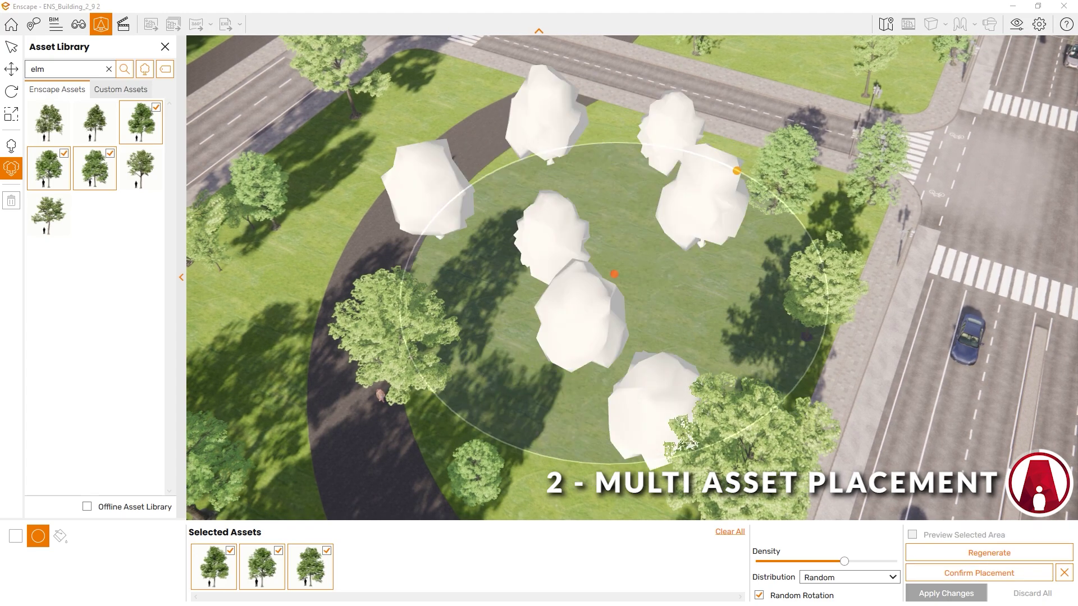
left_click_drag(844, 561, 852, 562)
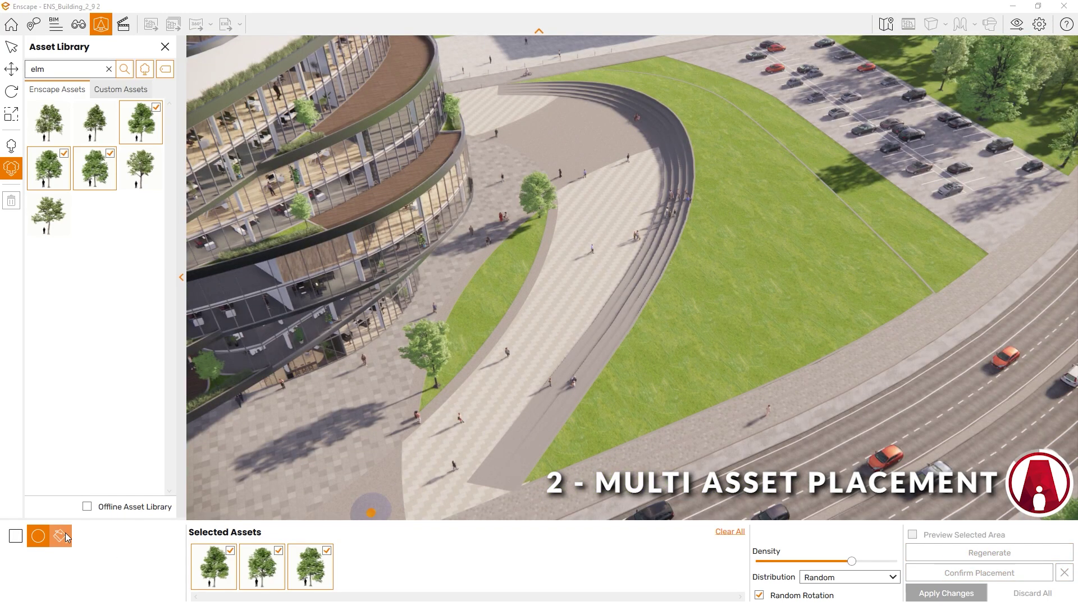
Bucket-fill the wedge lawn with elms, regenerate twice, lower density, confirm and apply changes
left_click(63, 537)
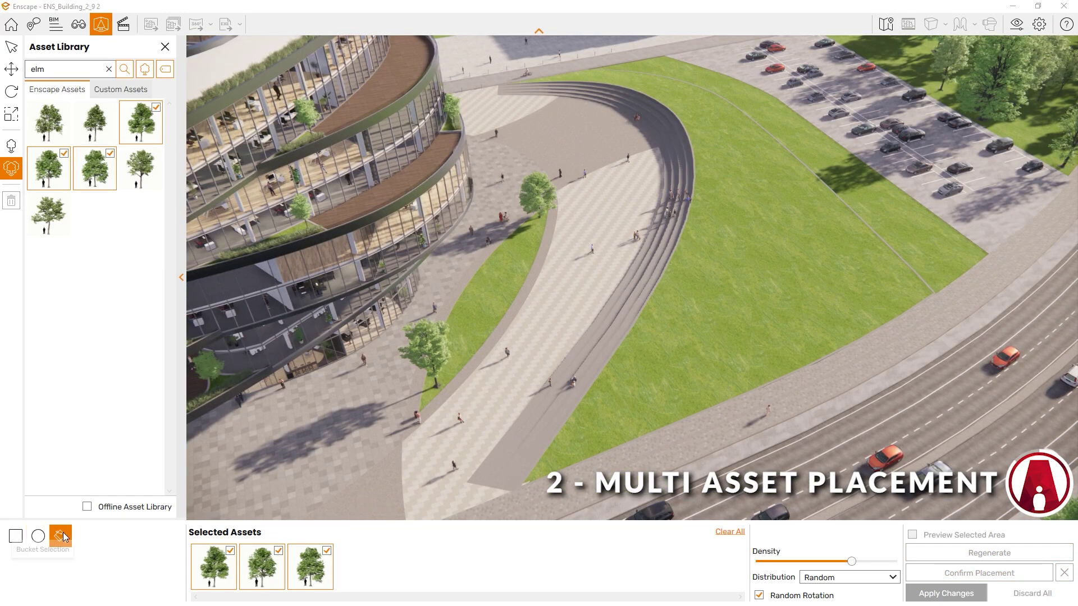
left_click(763, 223)
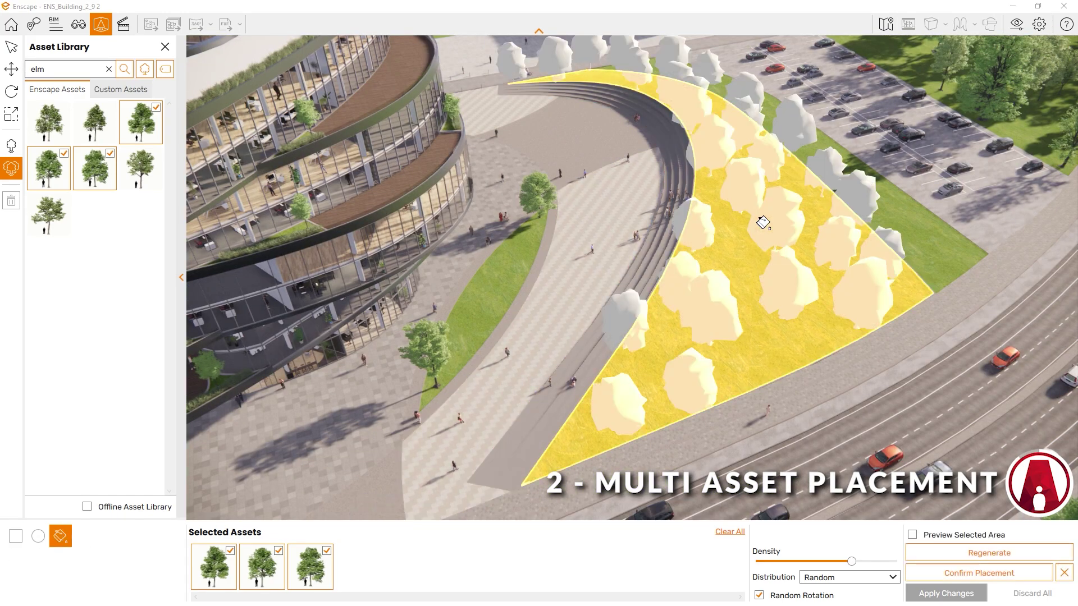
left_click(945, 553)
left_click(947, 553)
left_click_drag(852, 563, 823, 564)
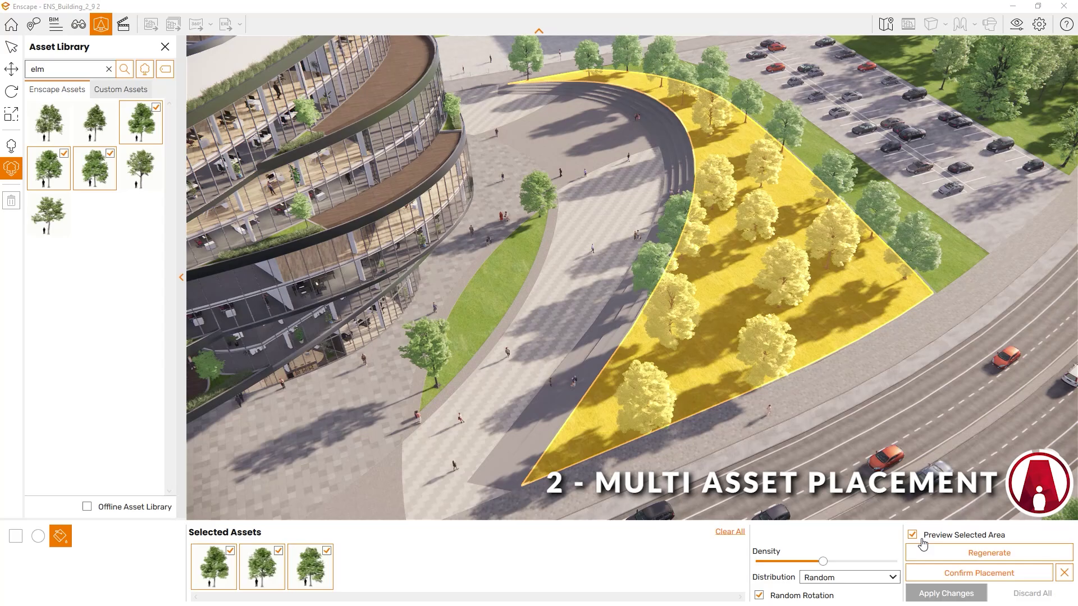
left_click(978, 573)
left_click(945, 593)
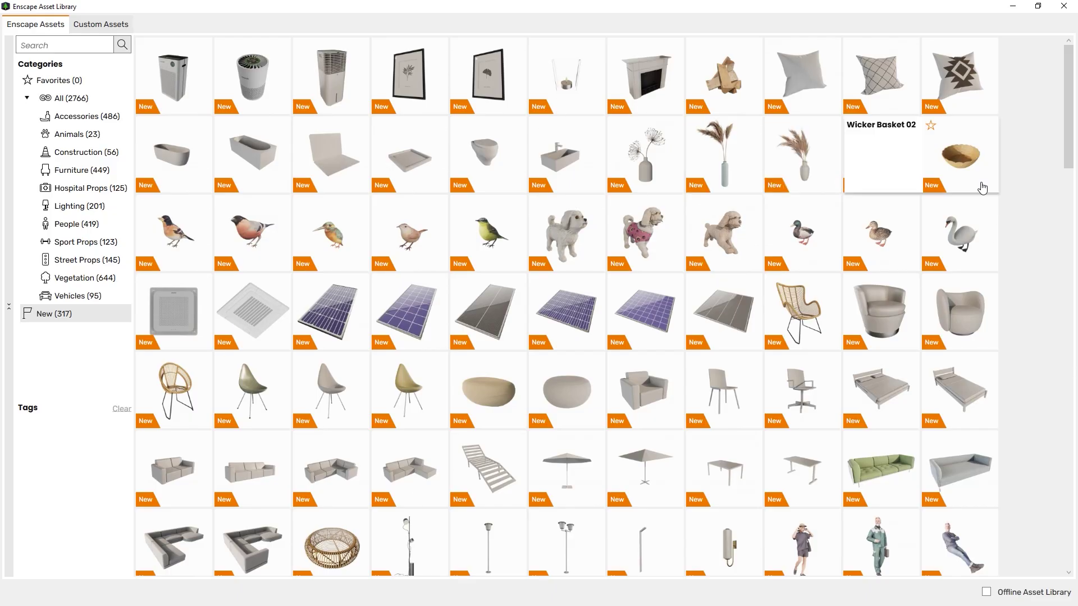
Scroll down through the New category's 317 assets in the Asset Library grid
scroll(1045, 211, "down", 10)
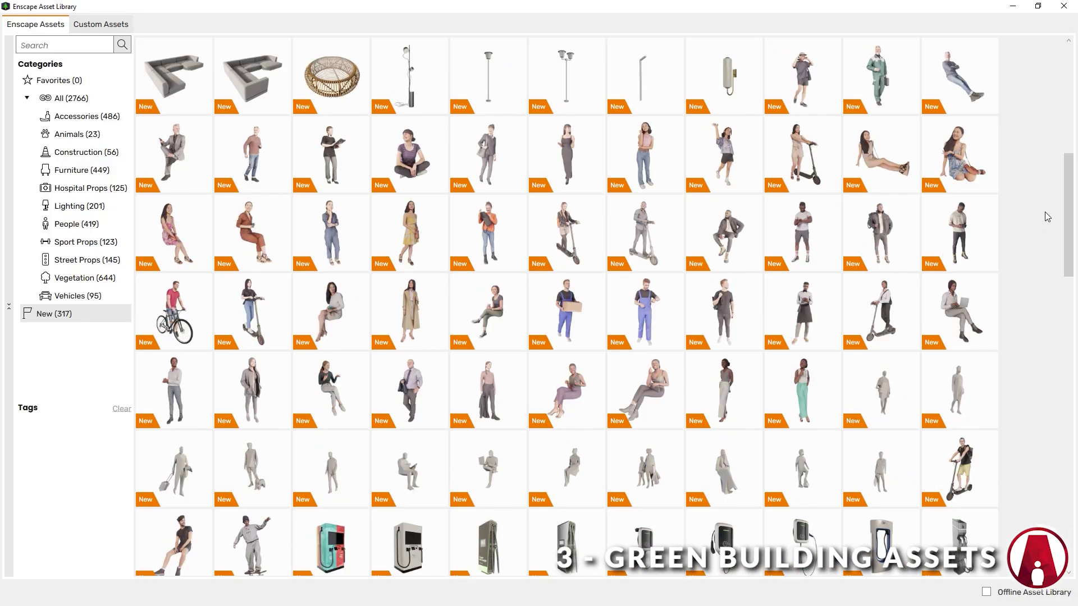
scroll(1045, 215, "down", 15)
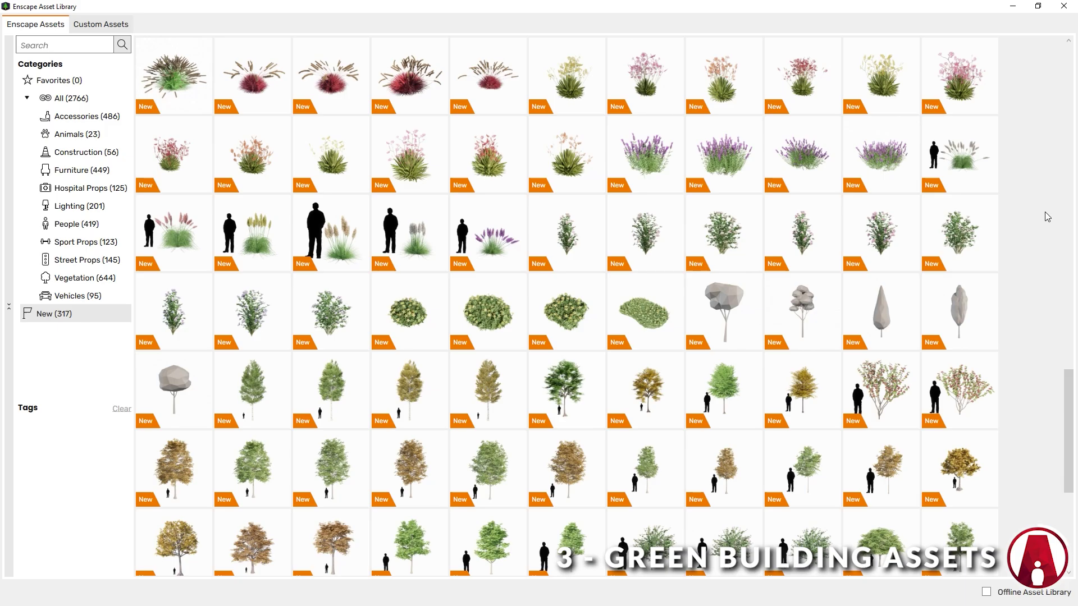
scroll(1045, 214, "down", 2)
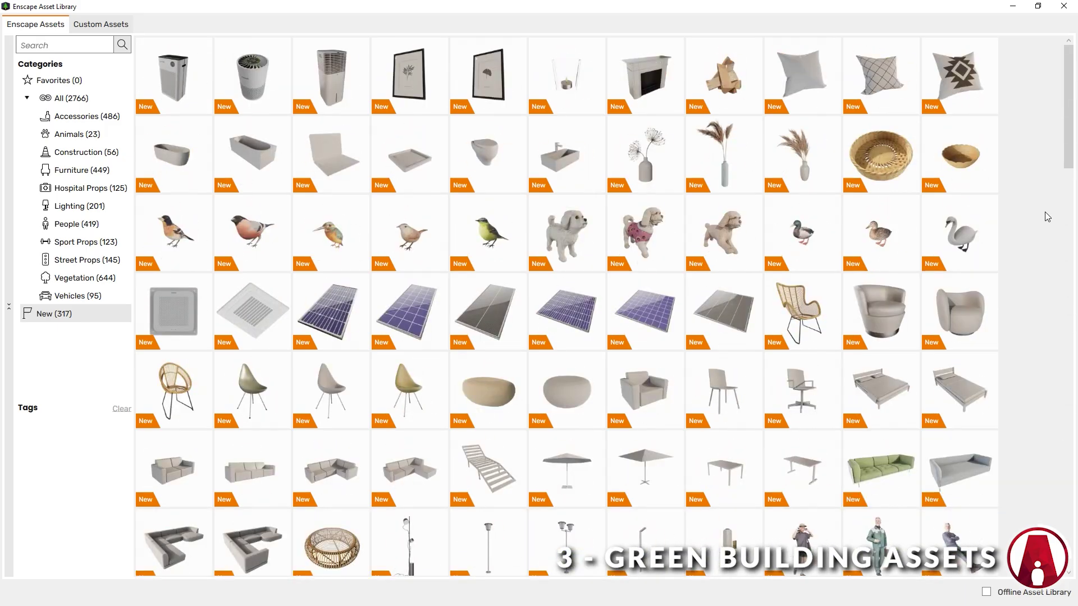
scroll(1044, 212, "down", 20)
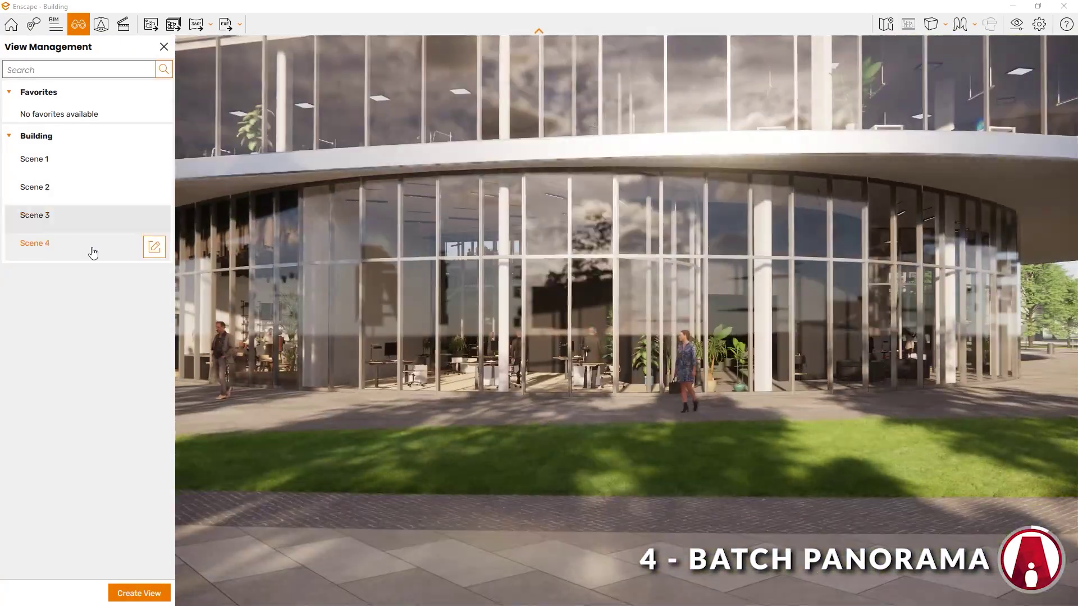
Batch-render mono panoramas of Building Scenes 1–4, then bring up Upload Management
left_click(92, 168)
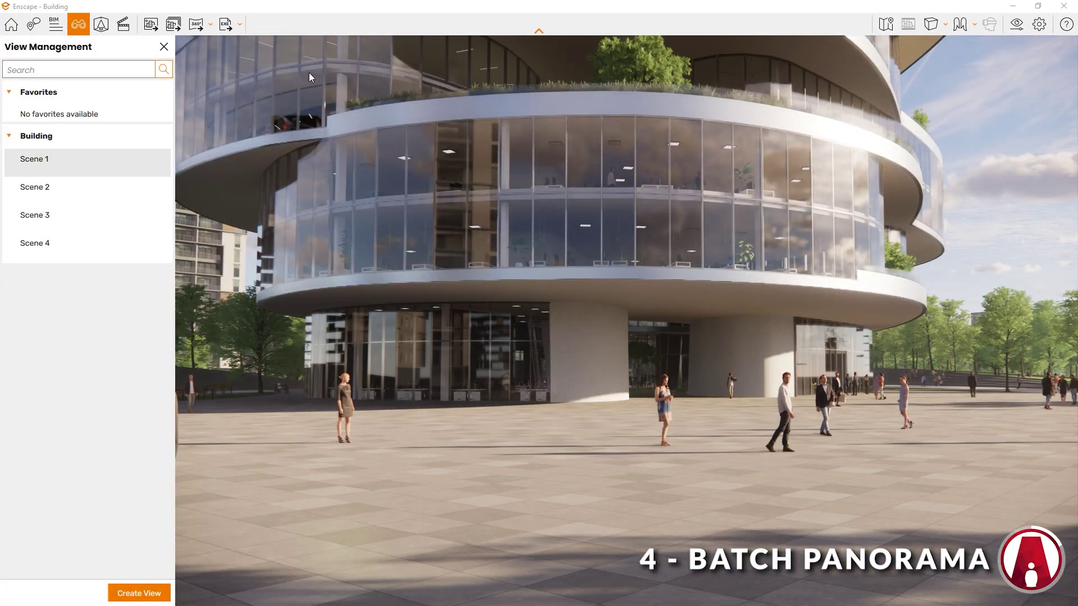
left_click(179, 30)
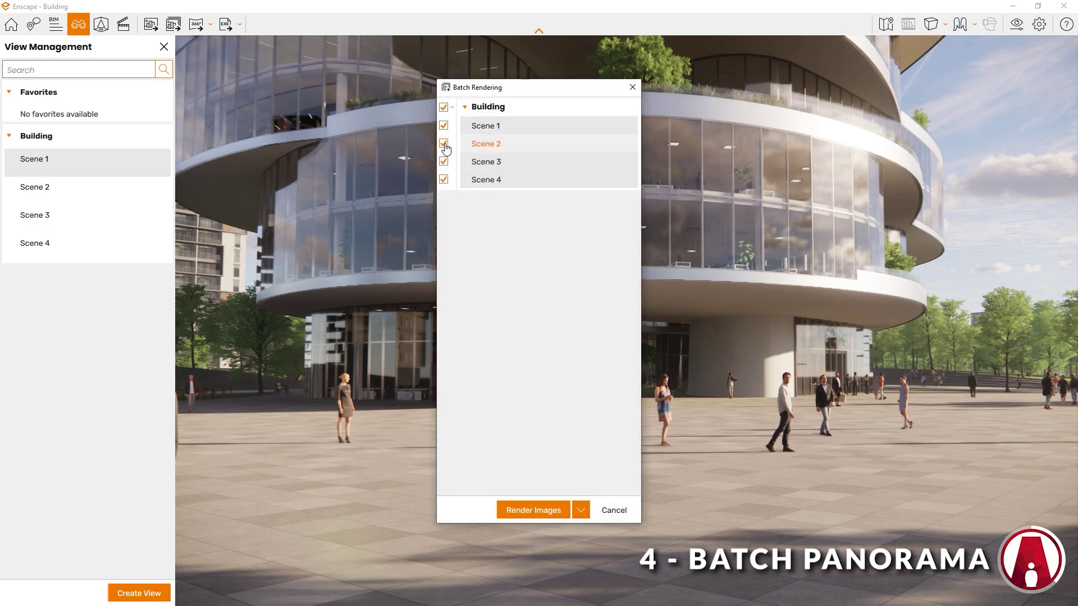
left_click(582, 511)
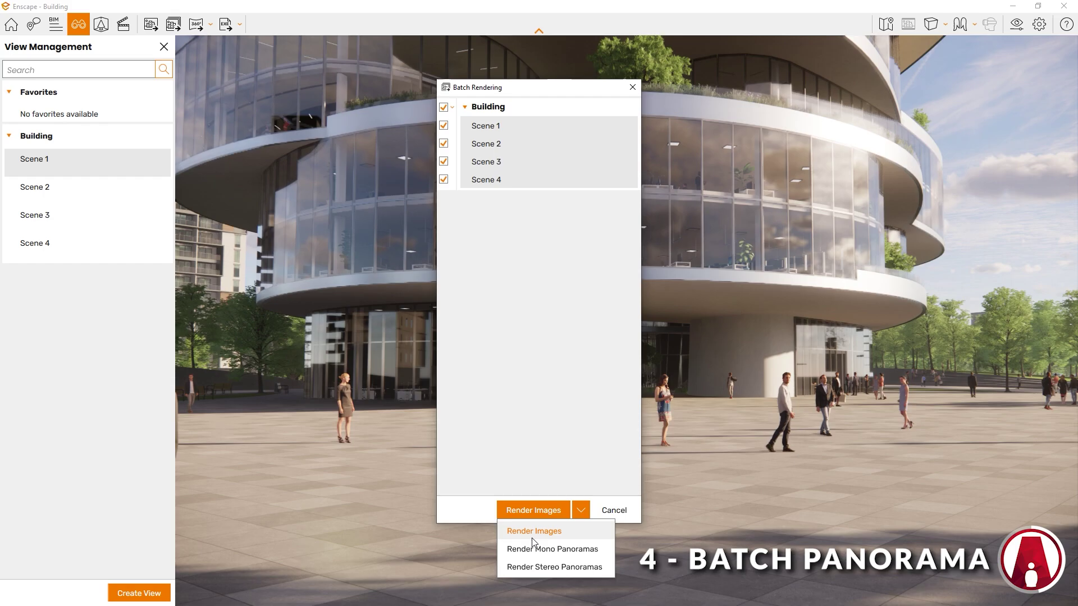
left_click(552, 549)
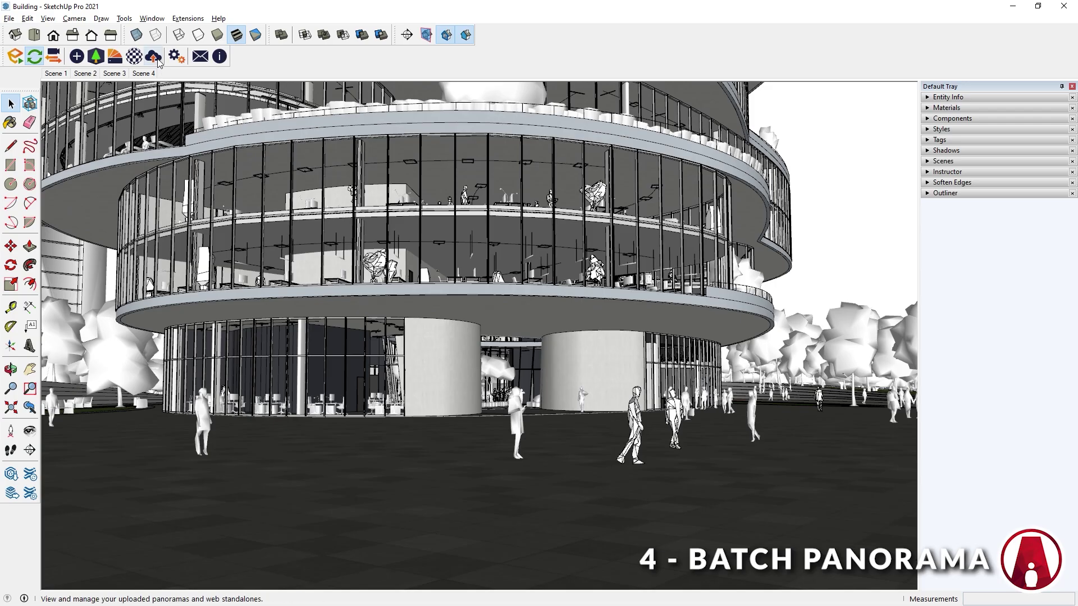
left_click(156, 59)
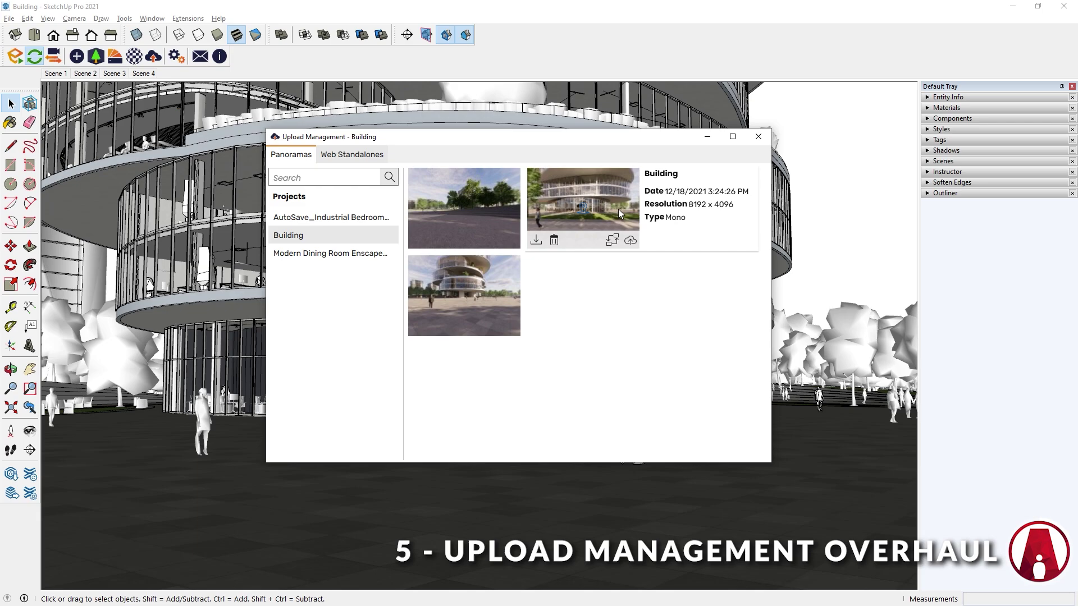
Upload one of Building's 8192 x 4096 panoramas to the Enscape cloud account
mouse_move(516, 294)
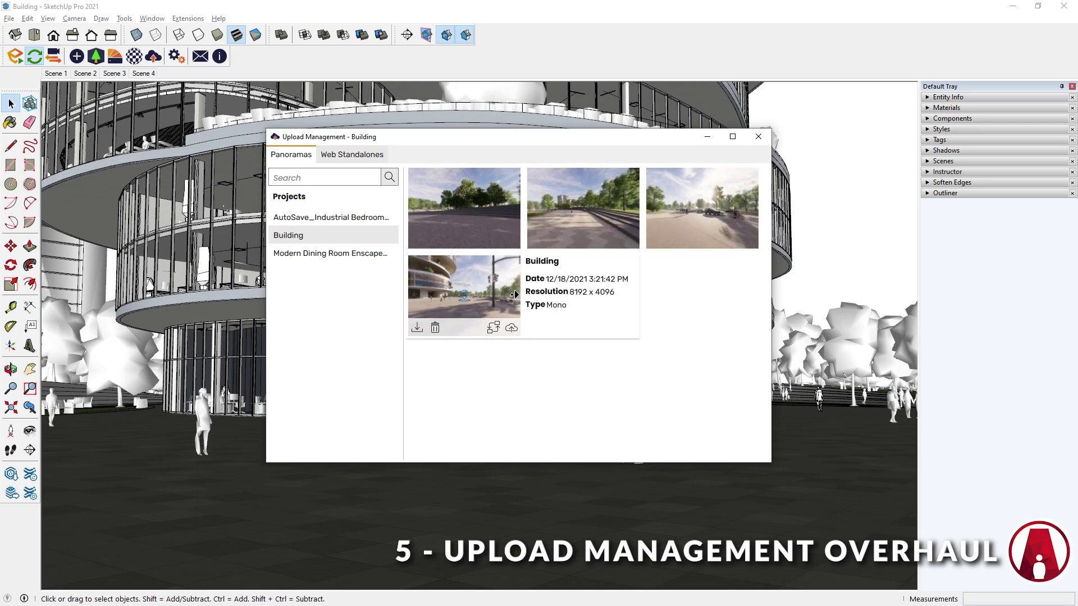
mouse_move(509, 248)
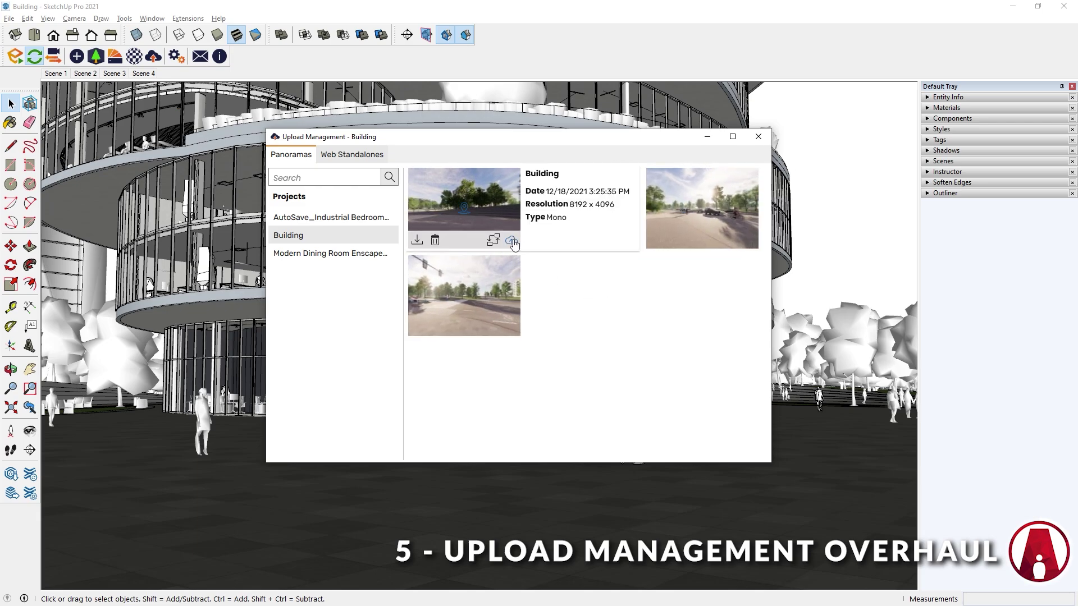
left_click(511, 241)
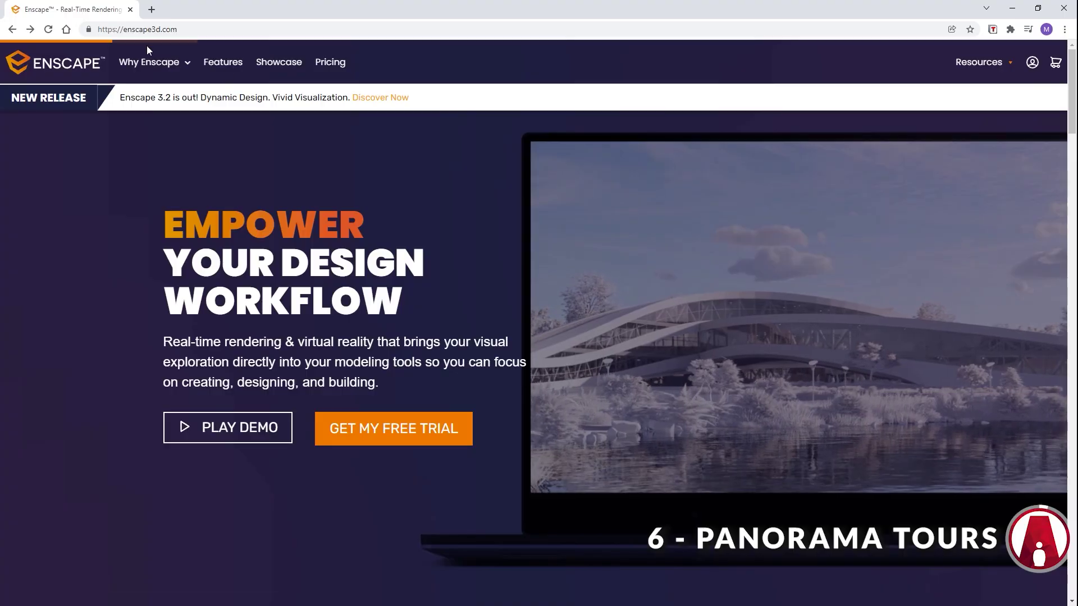
In the Building uploads folder, select all four panoramas for a mono gallery and start editing
left_click(1031, 62)
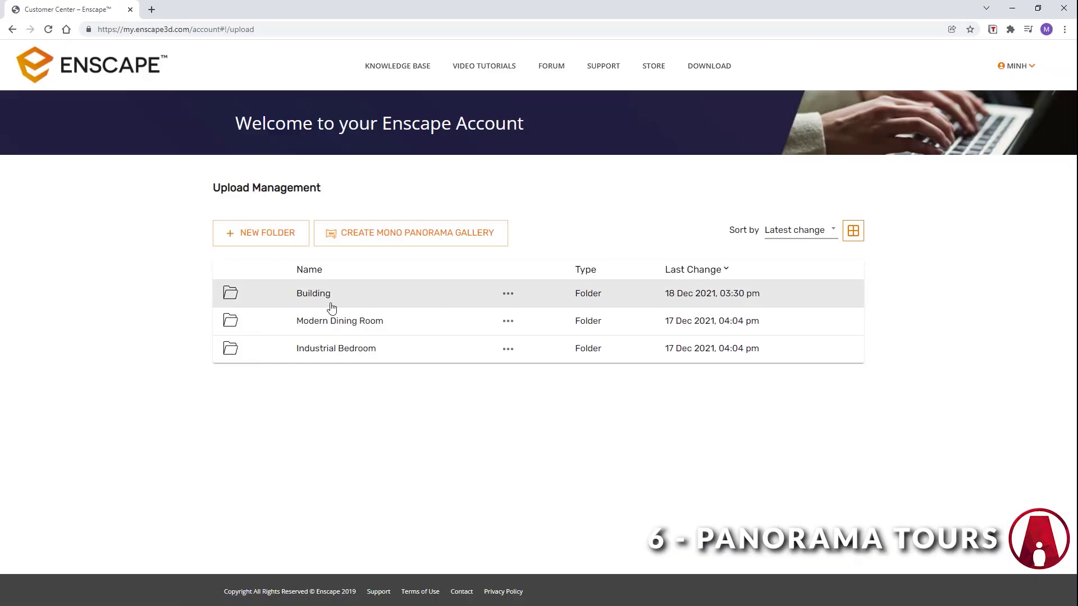
left_click(332, 305)
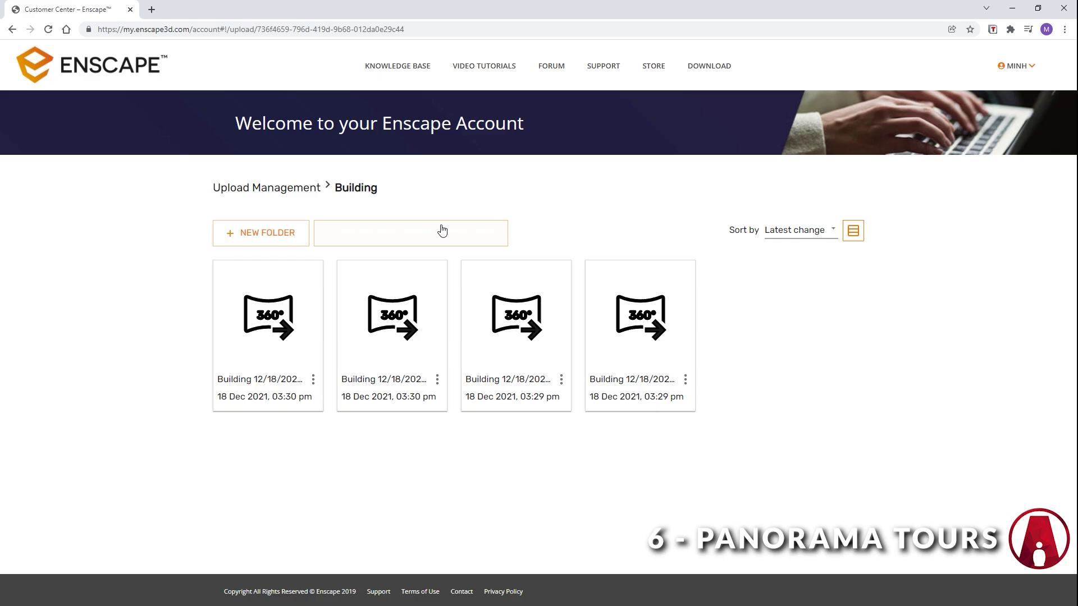
left_click(443, 232)
left_click(431, 307)
left_click(514, 308)
left_click(598, 308)
left_click(430, 386)
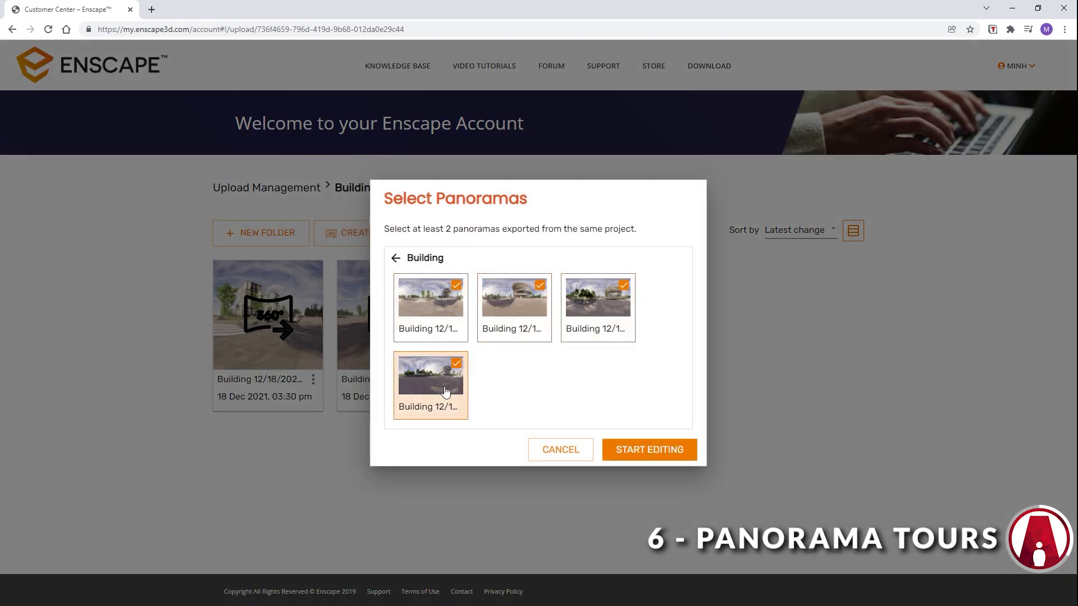
left_click(649, 449)
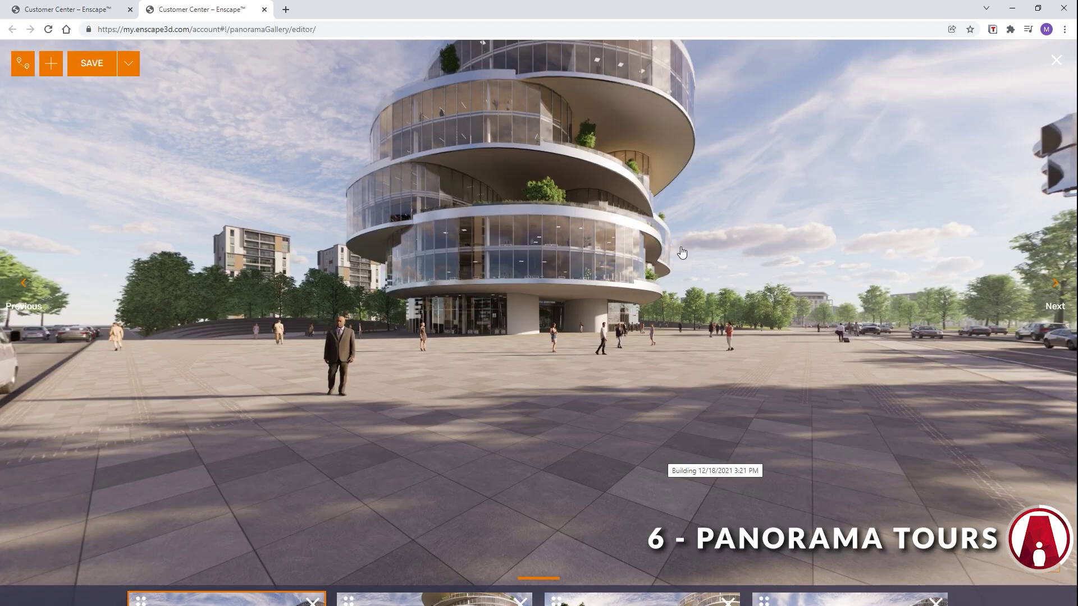
Turn the gallery into a tour showing all waypoints and test a waypoint jump
left_click(466, 556)
left_click(224, 552)
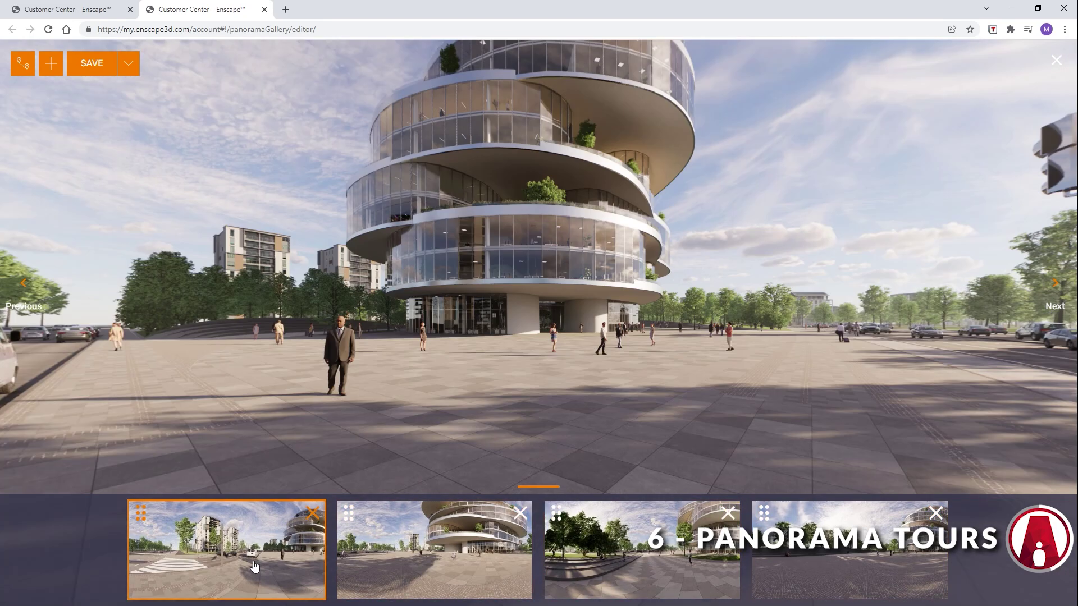
left_click(22, 65)
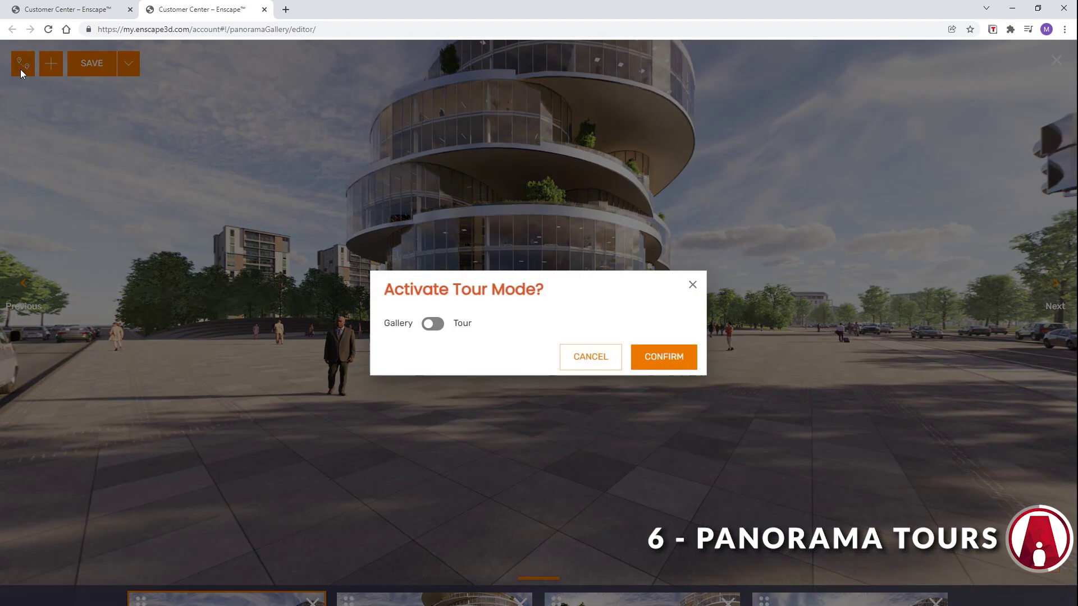
left_click(433, 324)
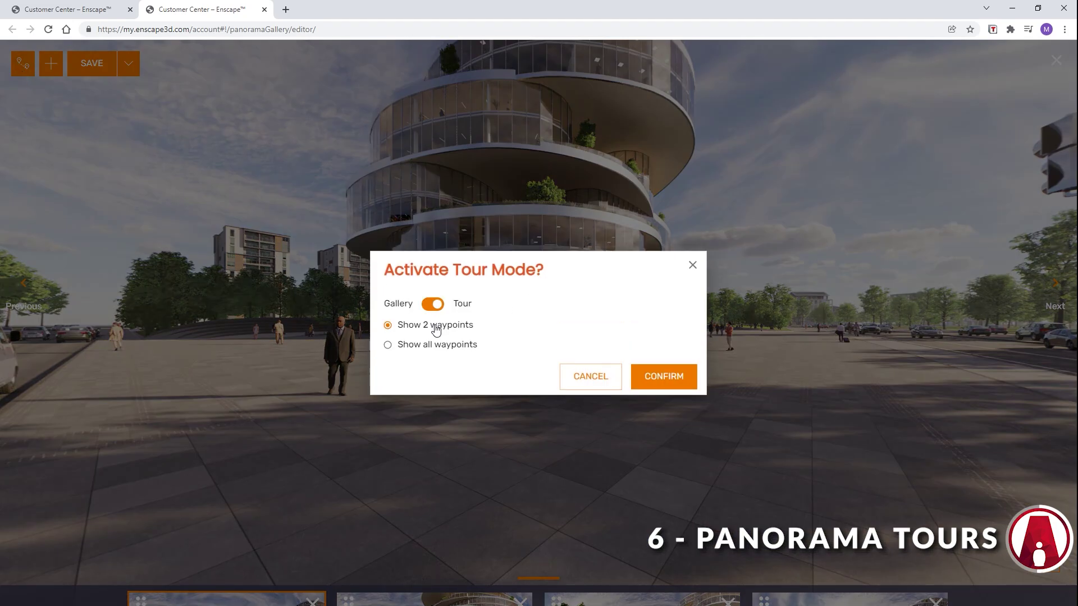
left_click(664, 377)
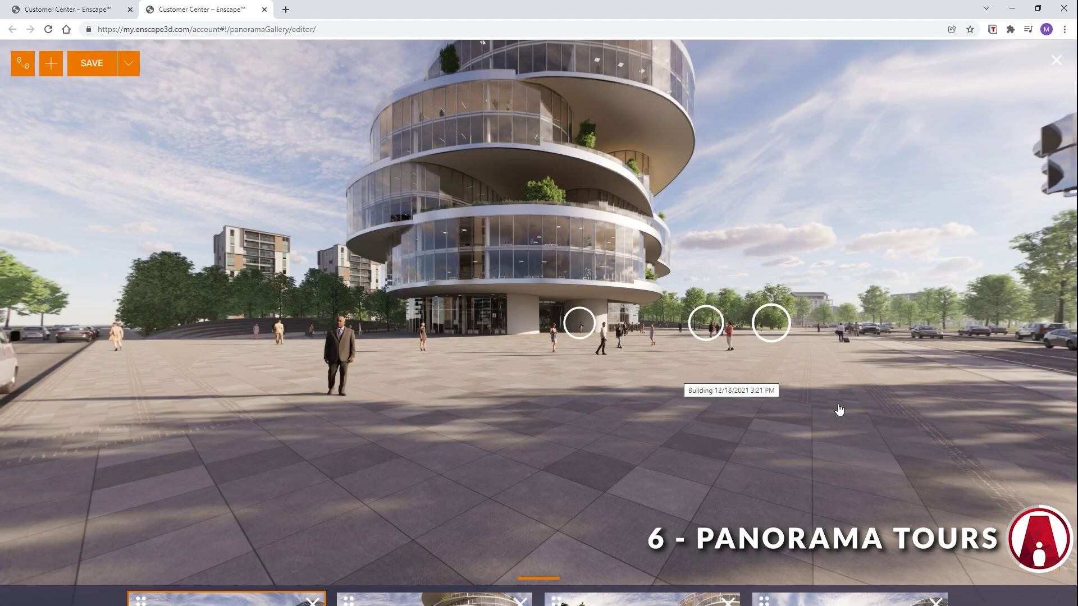
left_click_drag(839, 410, 631, 404)
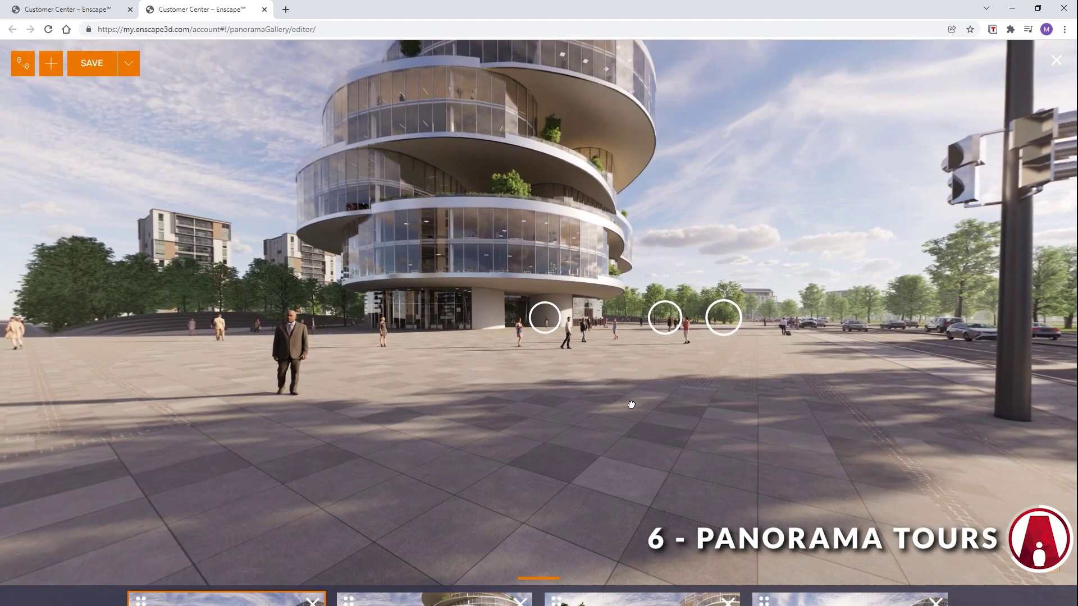
left_click(664, 331)
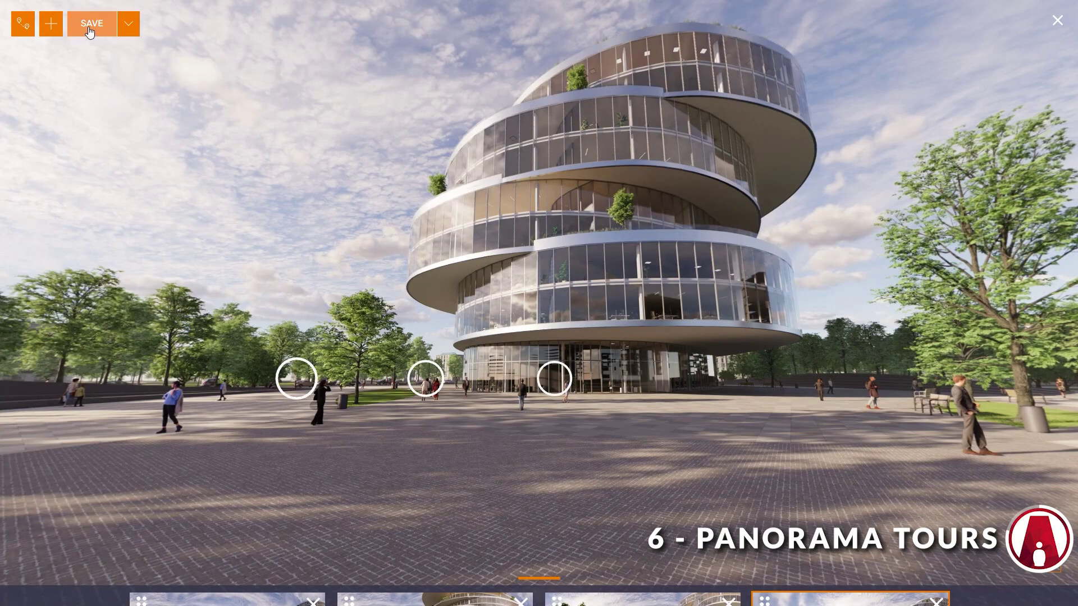
Save the tour as gallery 'Project' in Building and open its share options
left_click(99, 27)
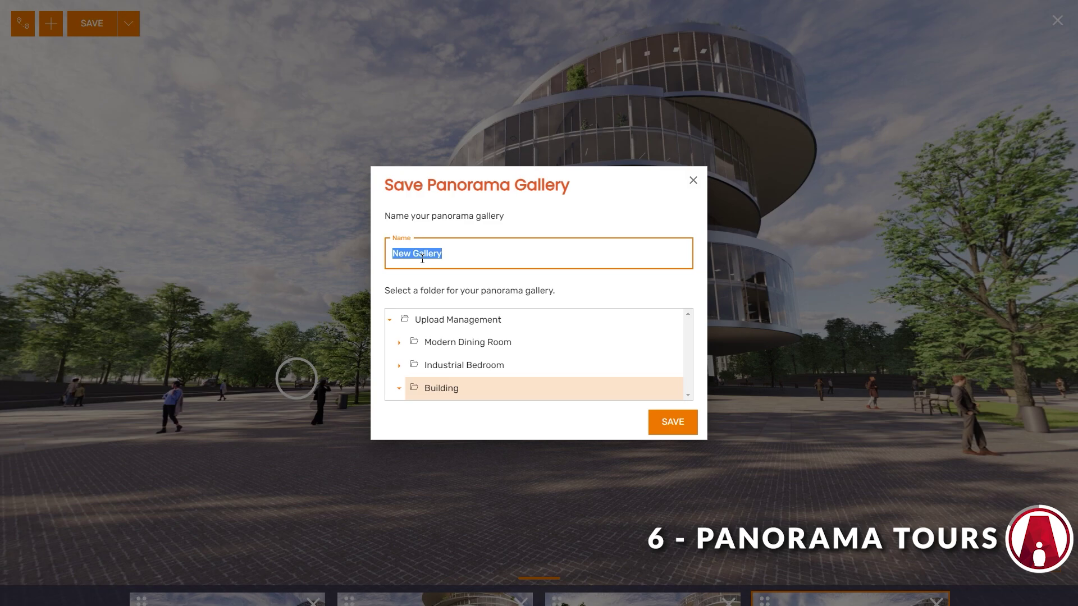
left_click(672, 423)
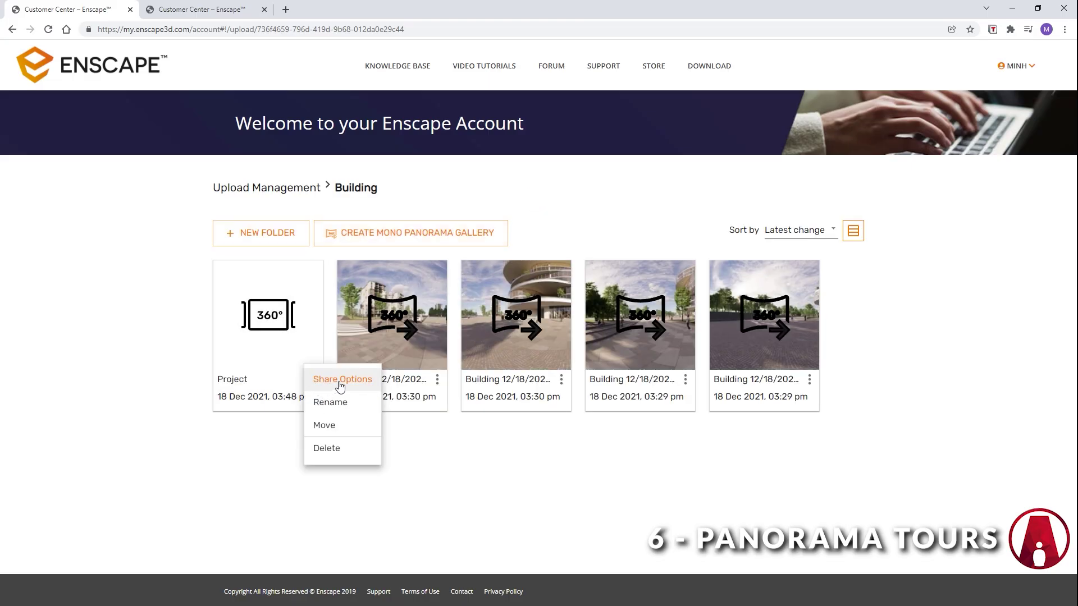
left_click(341, 380)
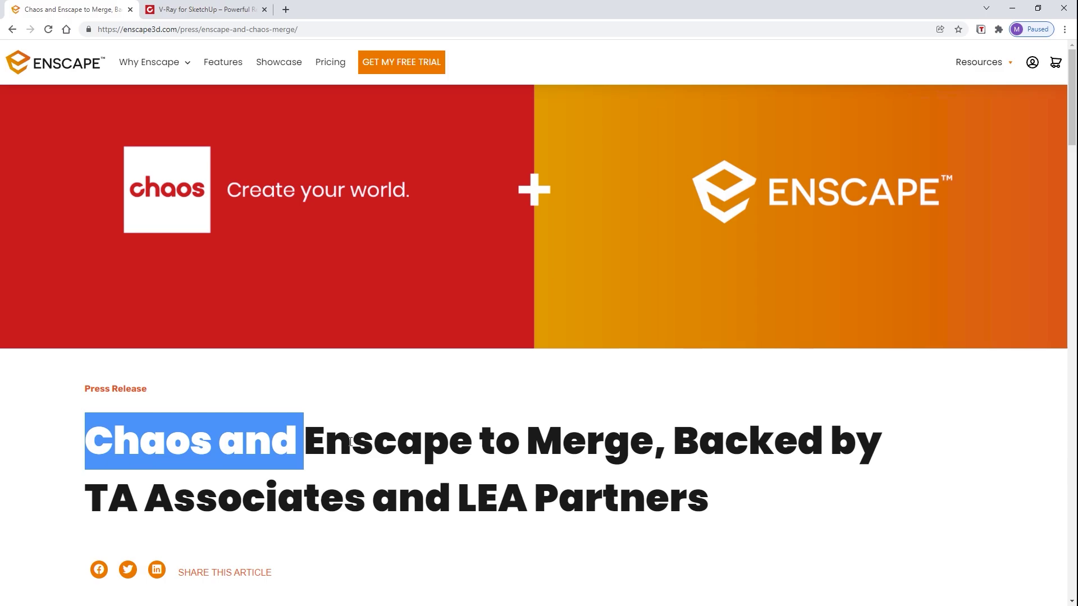
Glance at the V-Ray for SketchUp tab, then scroll the merger press release down to About Chaos
key("ctrl+Tab")
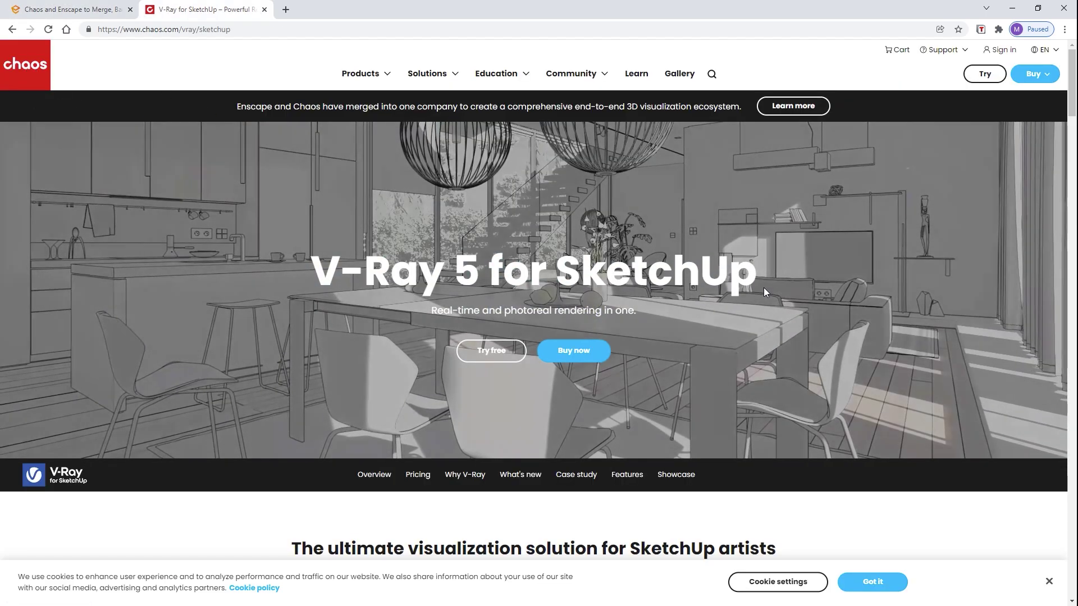
key("ctrl+Tab")
scroll(649, 441, "down", 10)
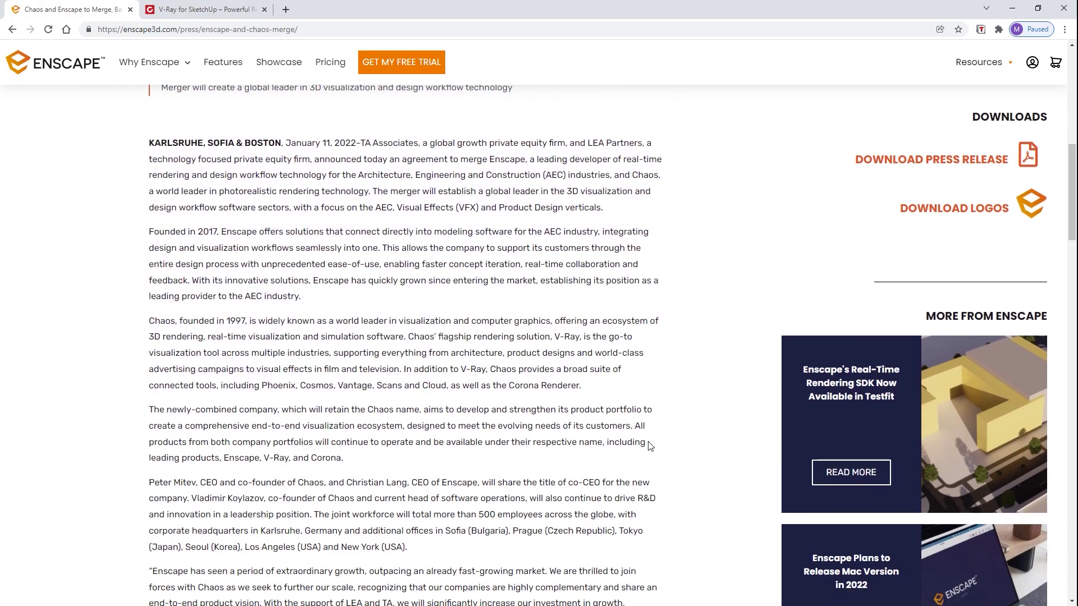
scroll(649, 446, "down", 5)
scroll(650, 446, "down", 9)
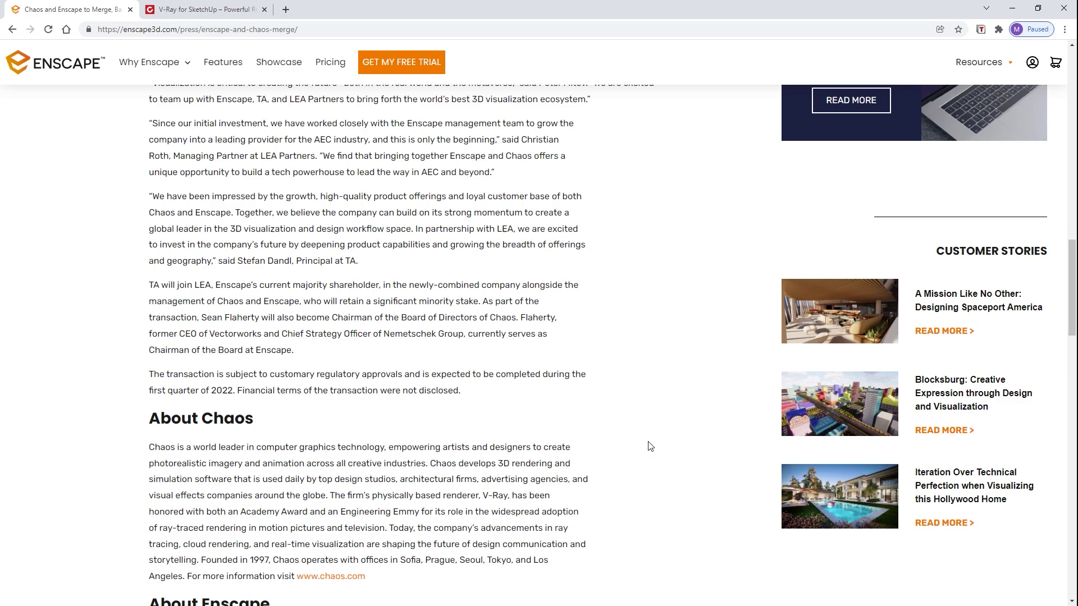